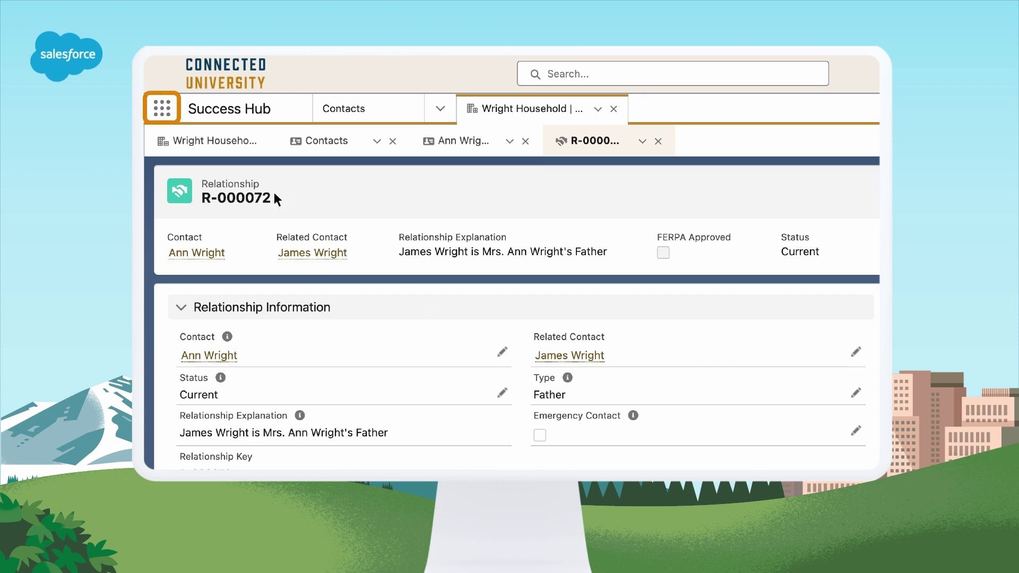
Search the App Launcher for 'nonprofit' and switch to the Nonprofit Success Pack app.
{"action": "left_click", "coordinate": [159, 108]}
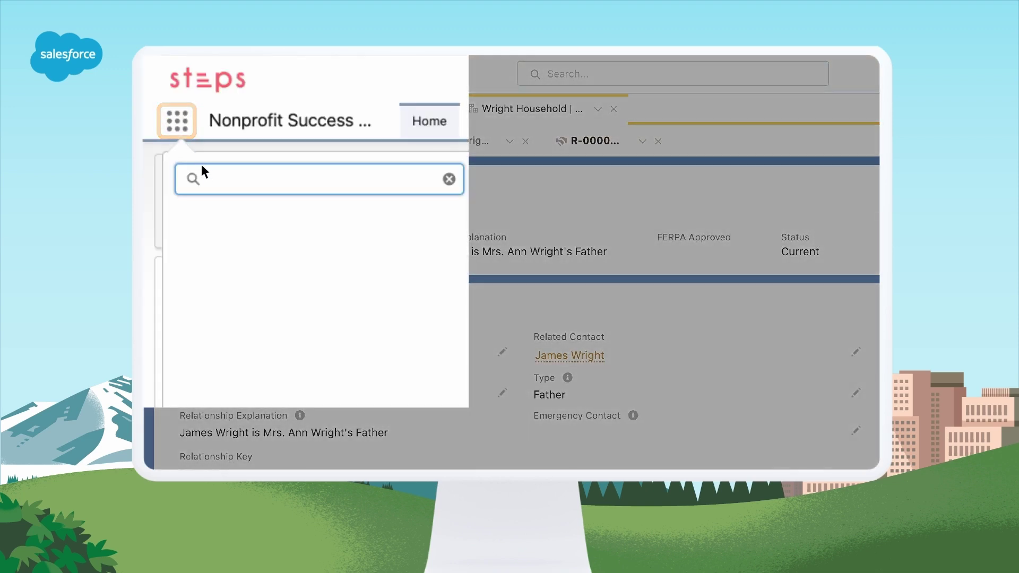
{"action": "type", "text": "nonprofit"}
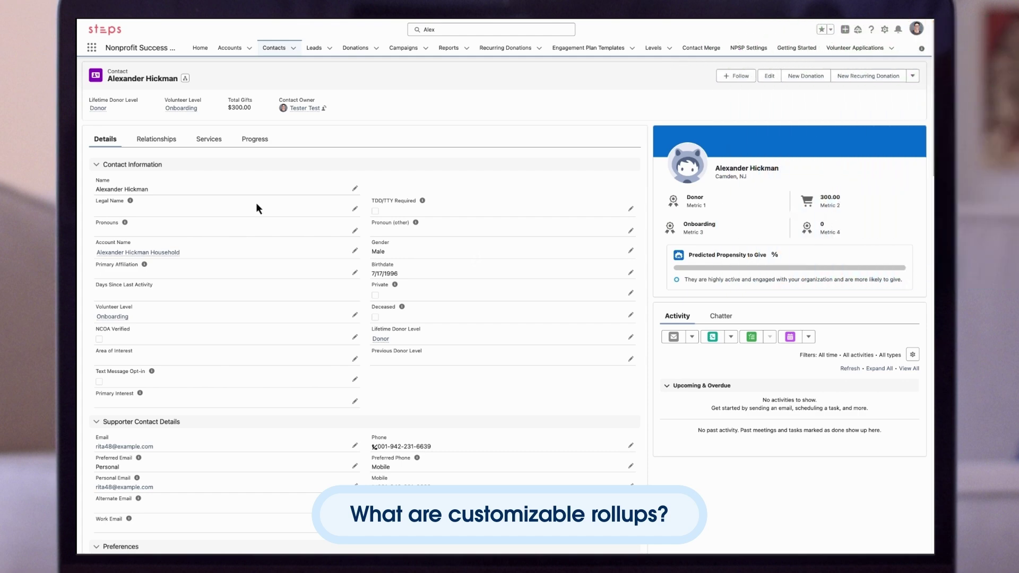
Highlight the contact's Total Gifts and Number of Gifts Last Year fields under Donation Totals.
{"action": "scroll", "coordinate": [257, 208], "scroll_direction": "down", "scroll_amount": 1}
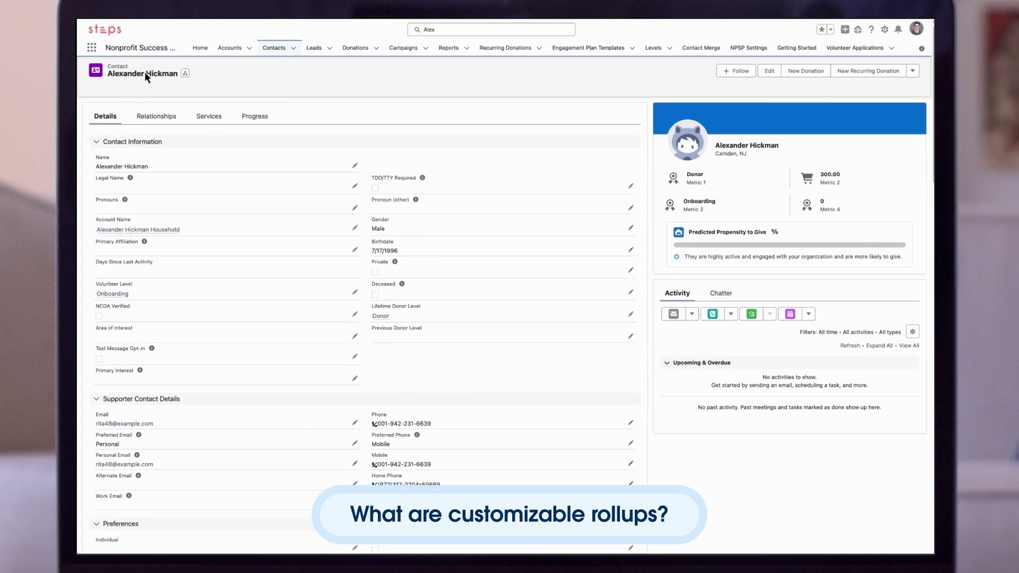
{"action": "scroll", "coordinate": [171, 161], "scroll_direction": "down", "scroll_amount": 5}
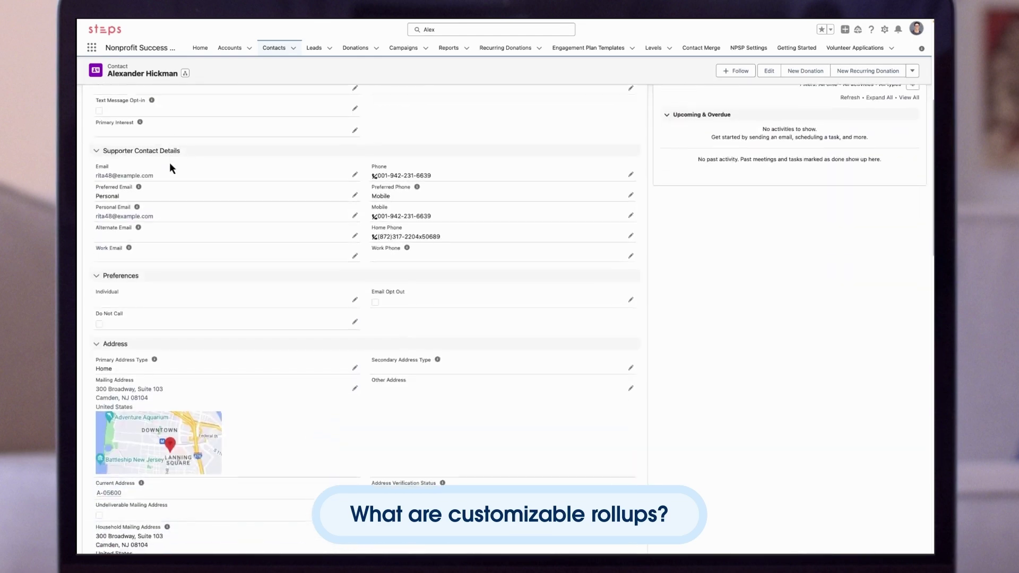
{"action": "scroll", "coordinate": [170, 169], "scroll_direction": "down", "scroll_amount": 2}
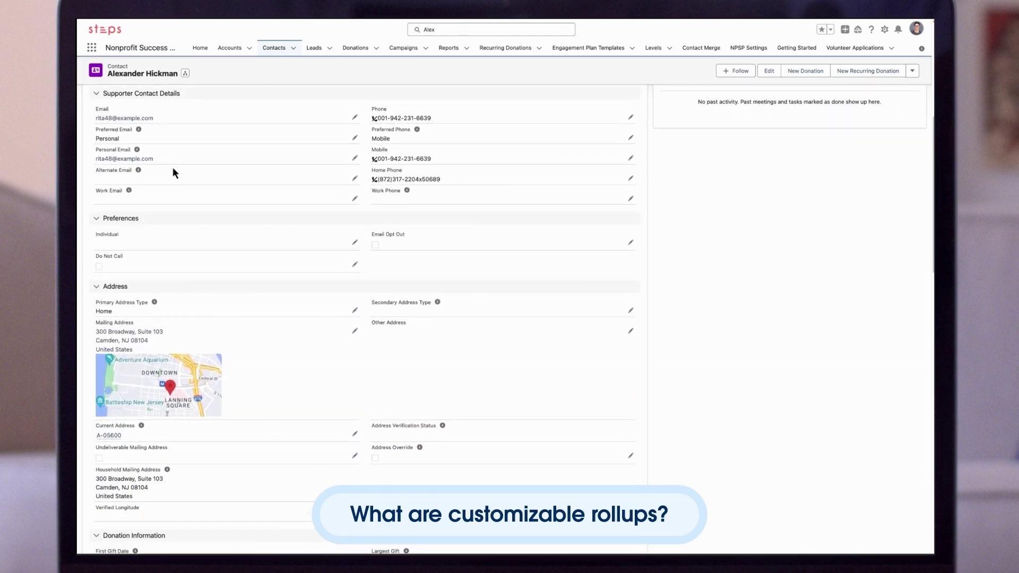
{"action": "scroll", "coordinate": [173, 169], "scroll_direction": "down", "scroll_amount": 3}
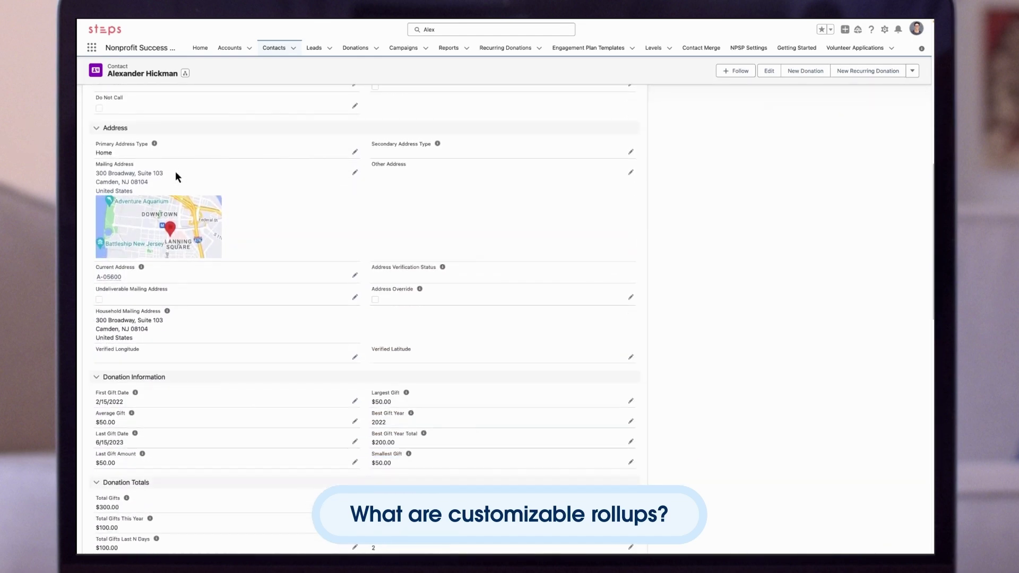
{"action": "scroll", "coordinate": [177, 176], "scroll_direction": "down", "scroll_amount": 2}
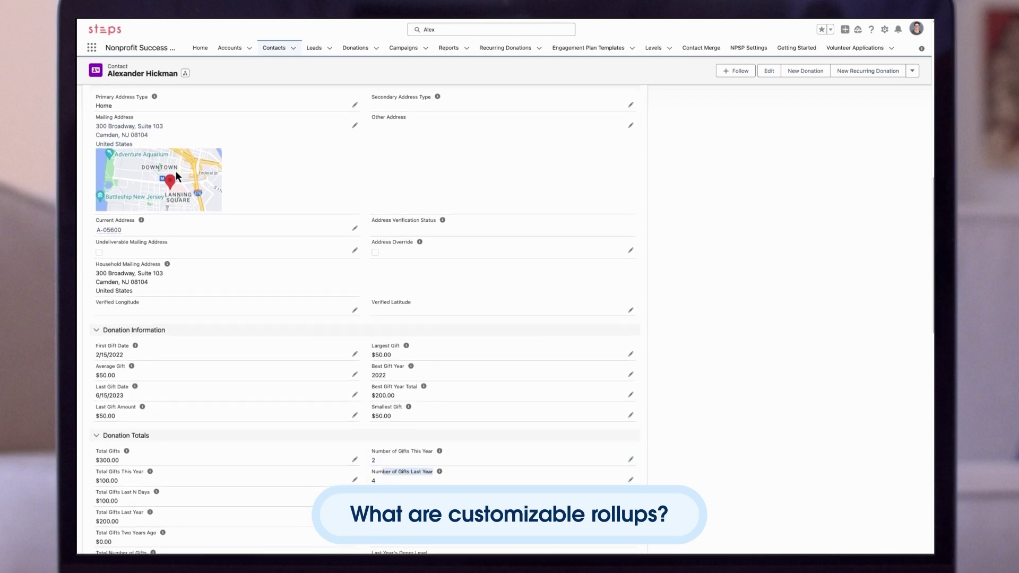
{"action": "scroll", "coordinate": [175, 175], "scroll_direction": "down", "scroll_amount": 2}
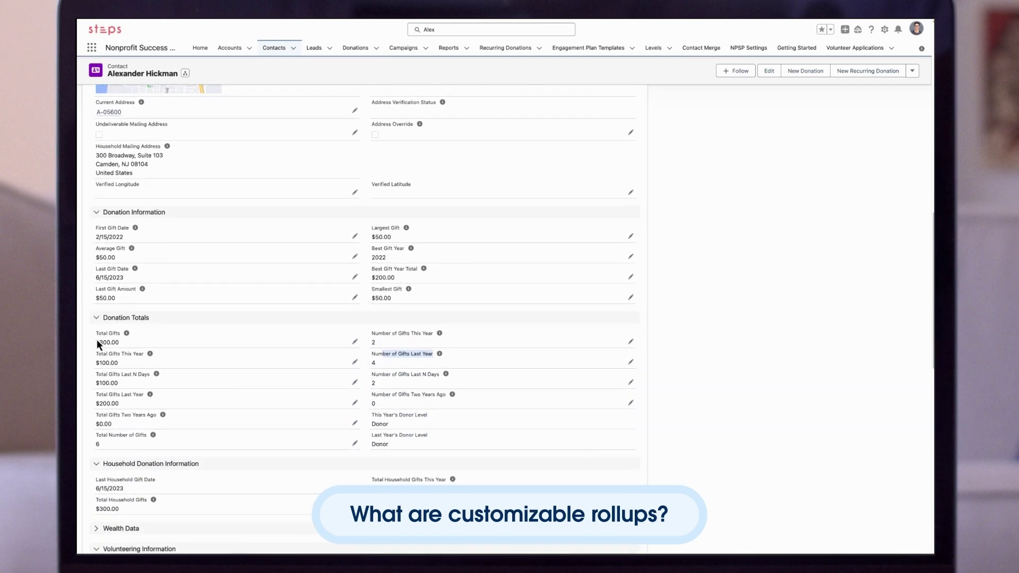
{"action": "left_click_drag", "start_coordinate": [114, 333], "coordinate": [97, 333]}
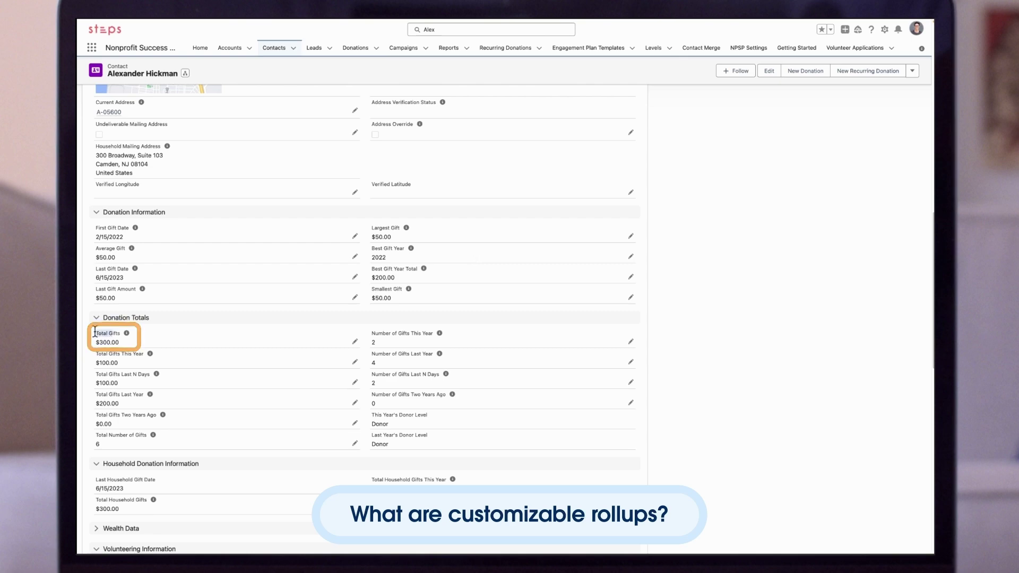
{"action": "left_click", "coordinate": [97, 249]}
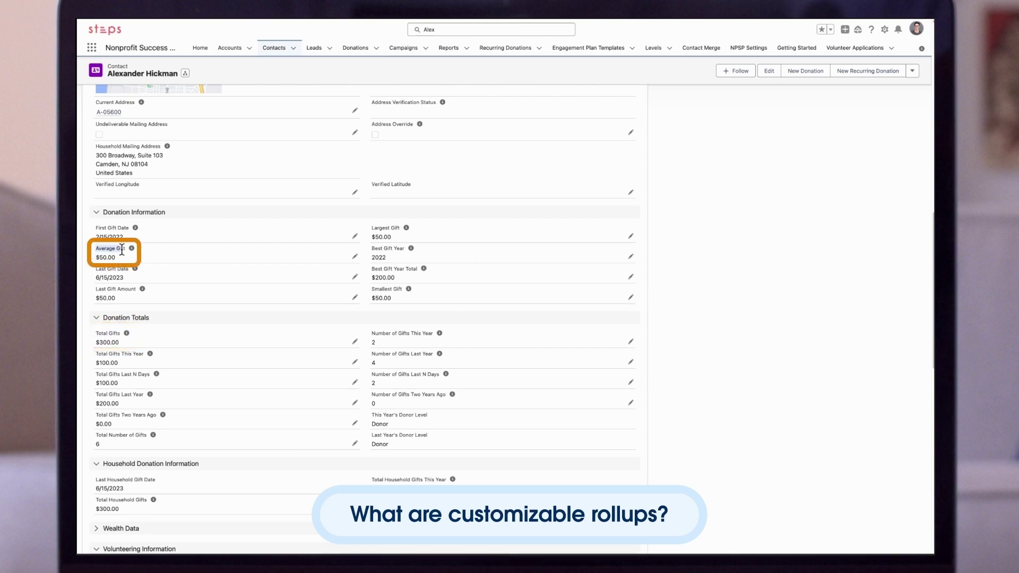
{"action": "left_click_drag", "start_coordinate": [371, 355], "coordinate": [431, 361]}
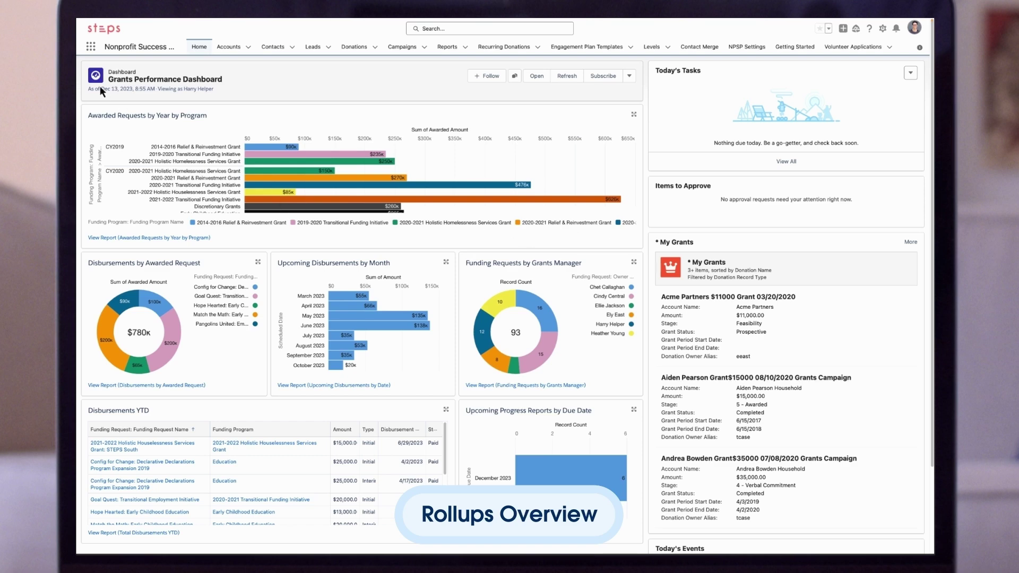
In NPSP Settings, go to Donations > Customizable Rollups and open Configure Customizable Rollups.
{"action": "left_click", "coordinate": [91, 46]}
{"action": "left_click", "coordinate": [118, 155]}
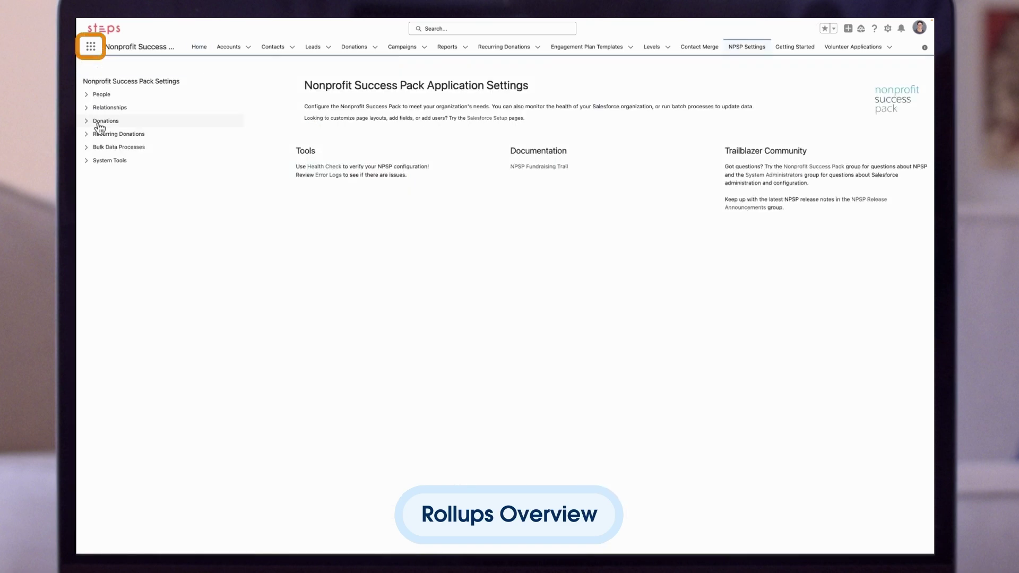
{"action": "left_click", "coordinate": [88, 123]}
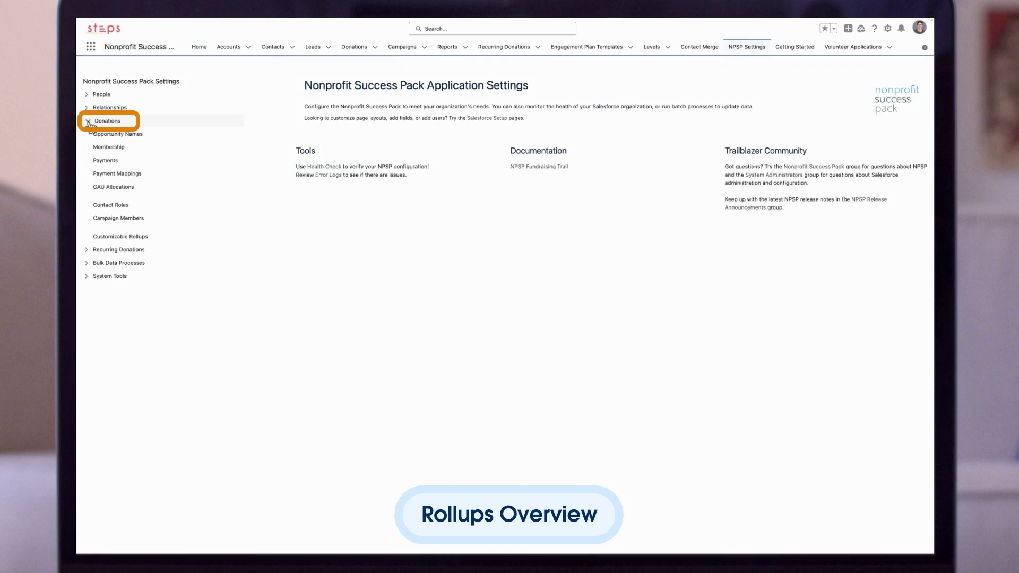
{"action": "left_click", "coordinate": [130, 238]}
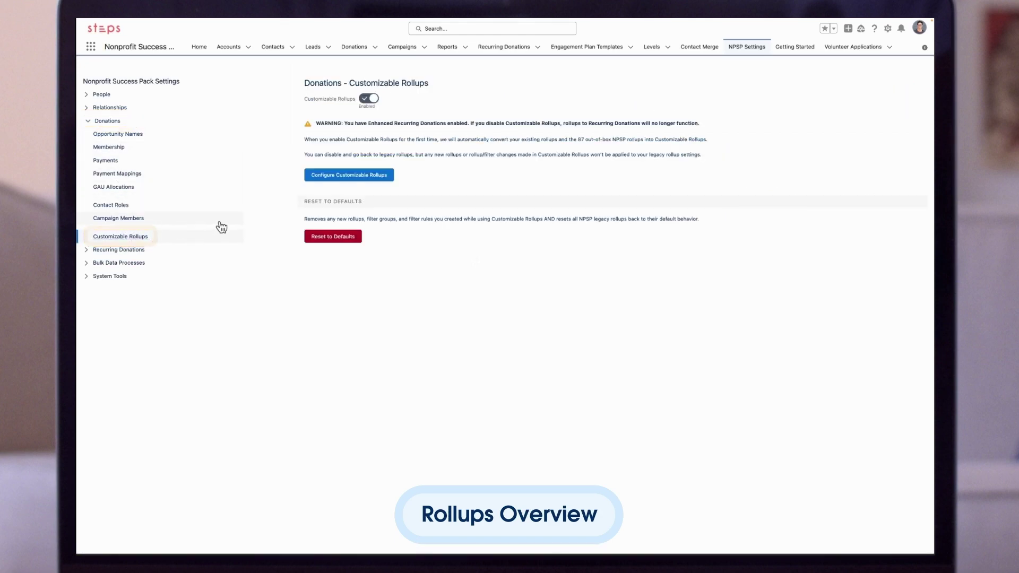
{"action": "left_click", "coordinate": [345, 176]}
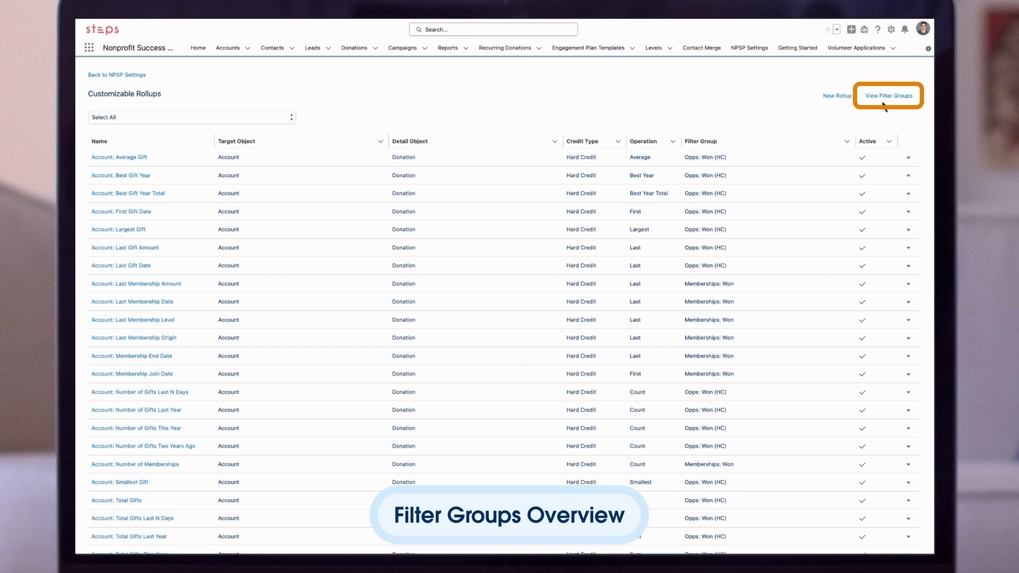
{"action": "left_click", "coordinate": [883, 103]}
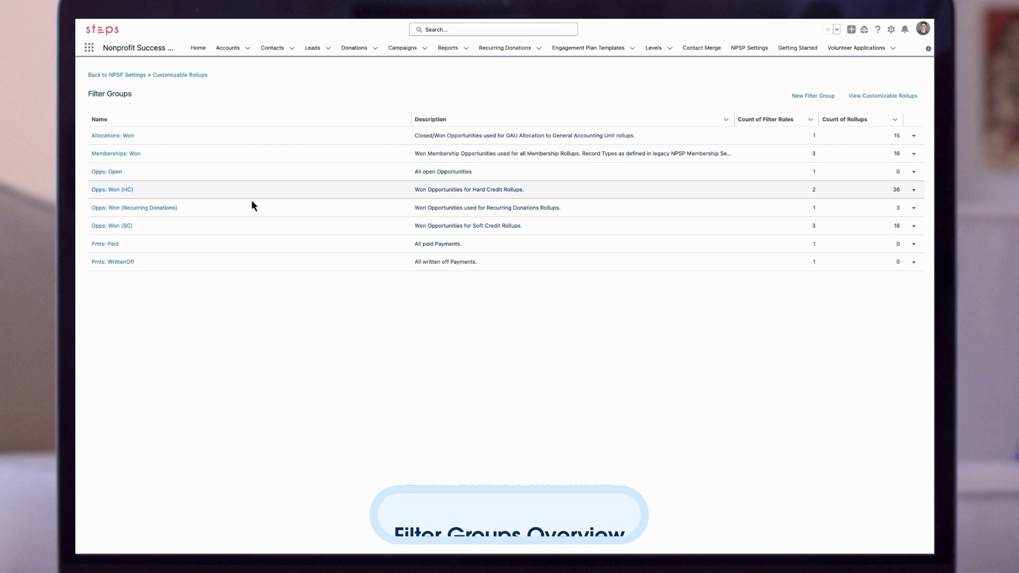
{"action": "left_click", "coordinate": [128, 191]}
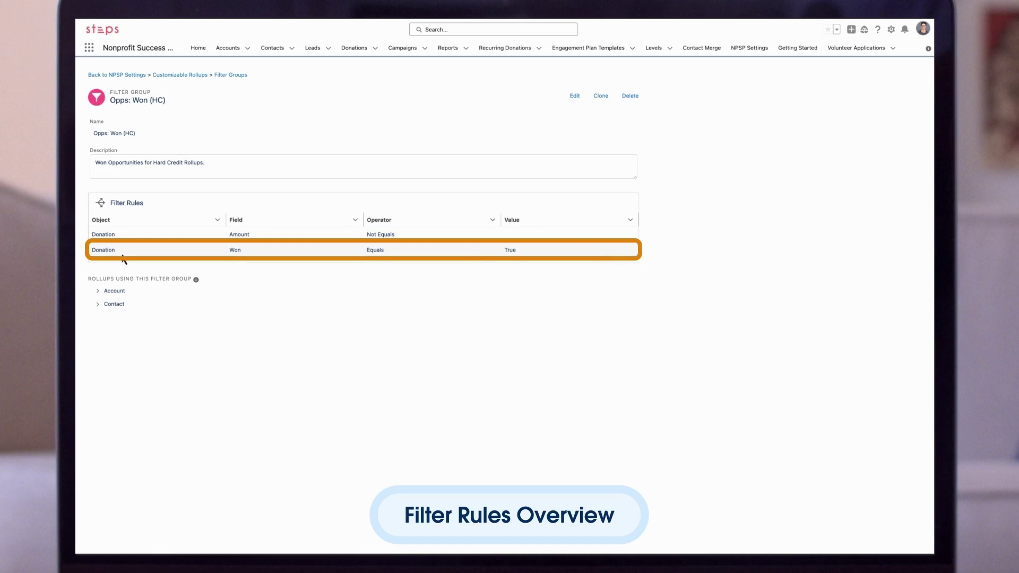
{"action": "left_click", "coordinate": [99, 292]}
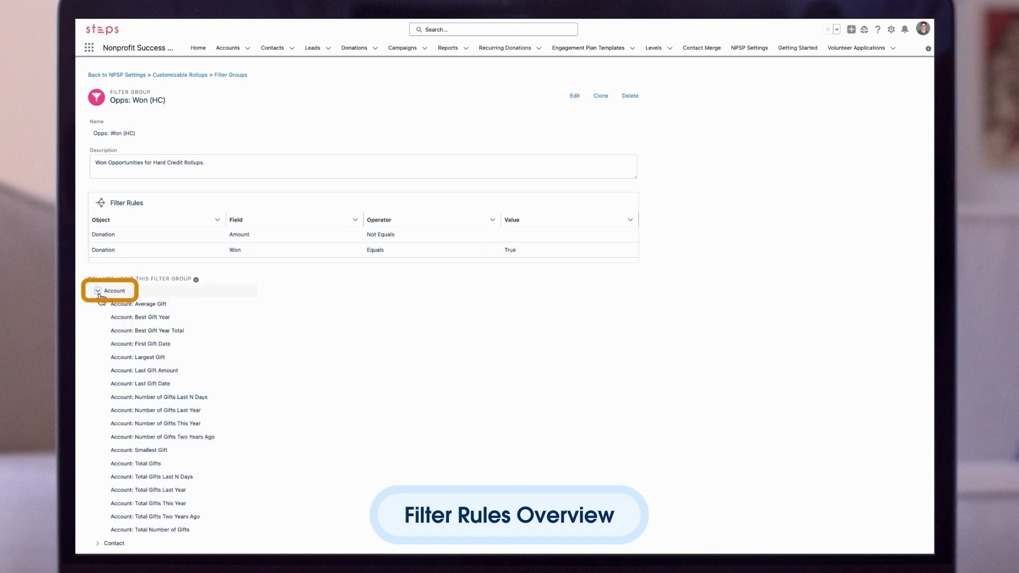
{"action": "left_click", "coordinate": [100, 545]}
{"action": "scroll", "coordinate": [116, 507], "scroll_direction": "down", "scroll_amount": 5}
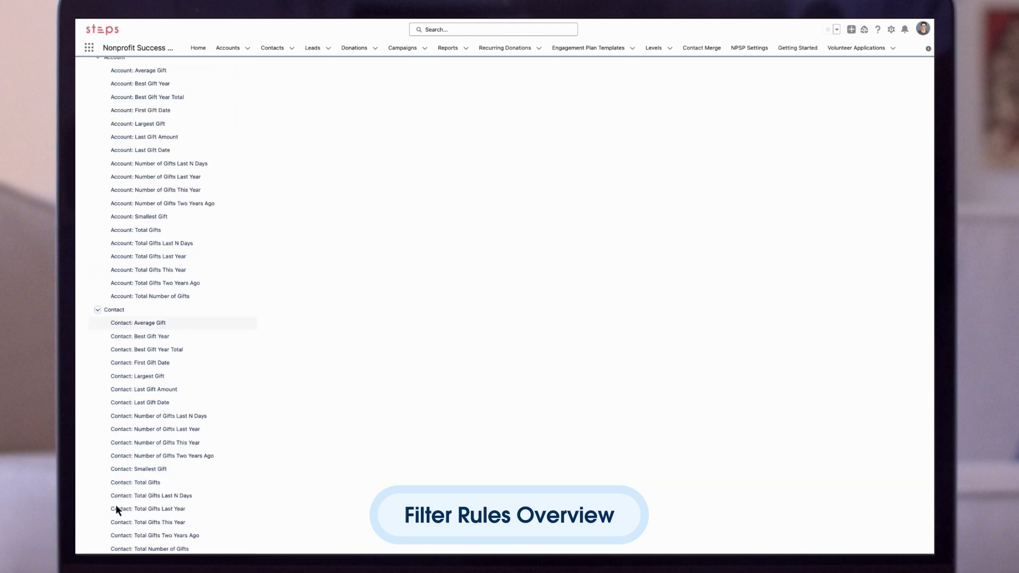
{"action": "scroll", "coordinate": [116, 505], "scroll_direction": "up", "scroll_amount": 5}
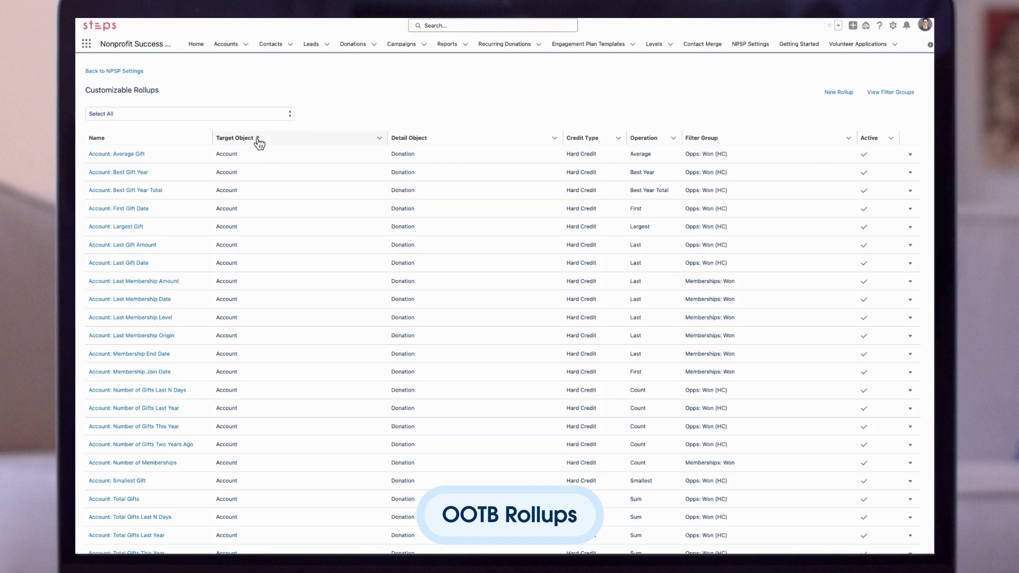
{"action": "left_click", "coordinate": [128, 155]}
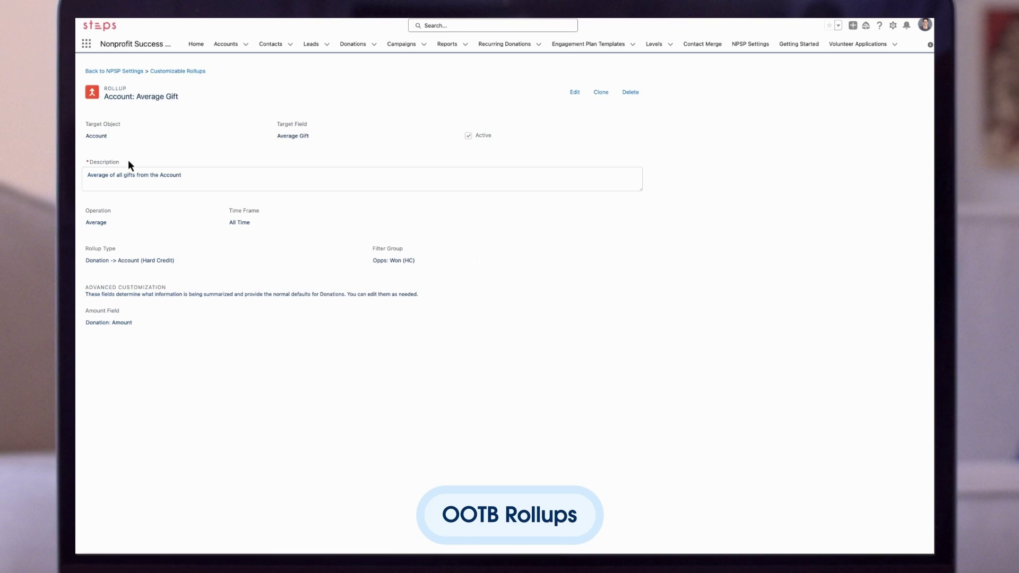
{"action": "left_click", "coordinate": [577, 95]}
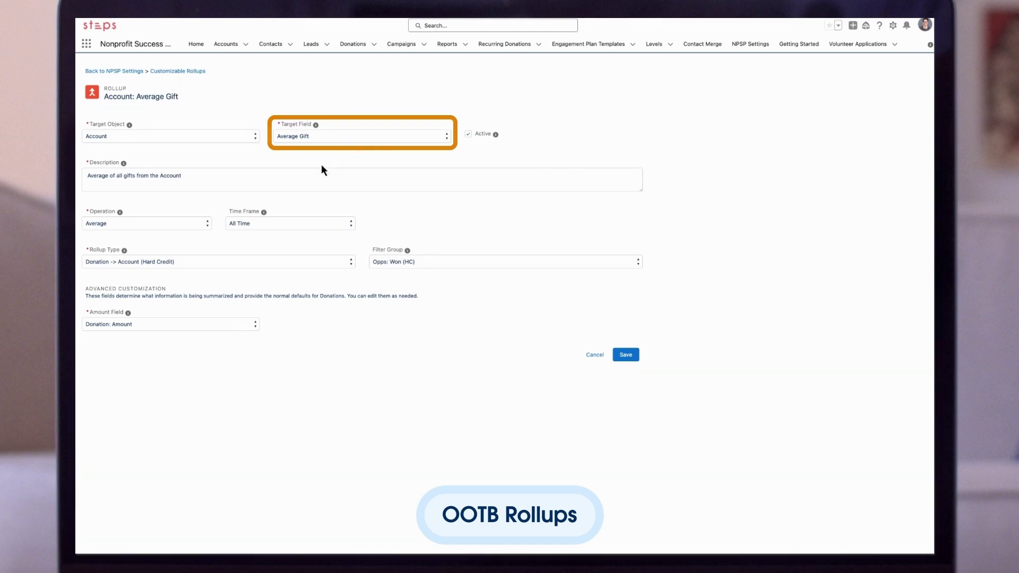
{"action": "left_click", "coordinate": [143, 226]}
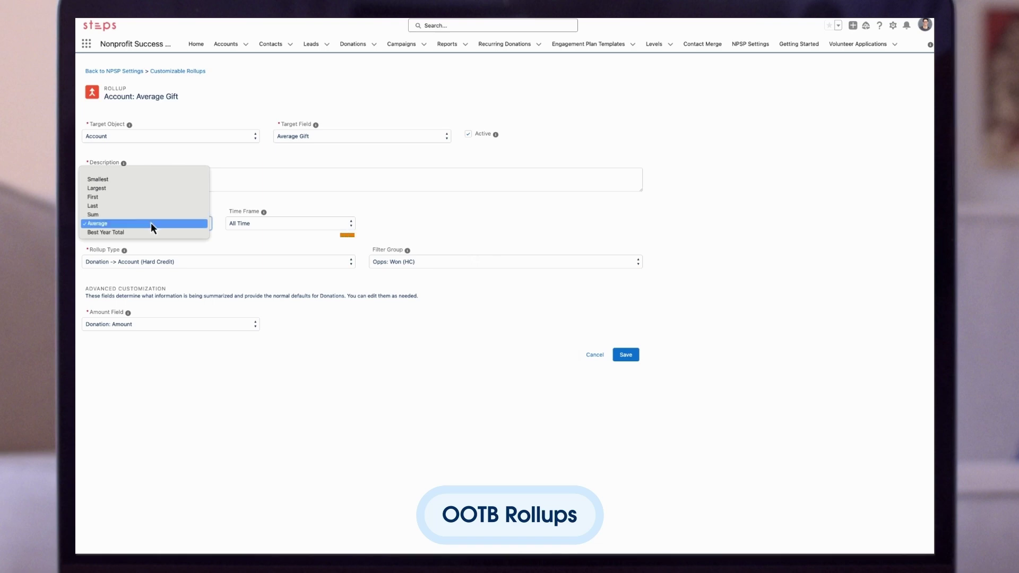
{"action": "left_click", "coordinate": [150, 222]}
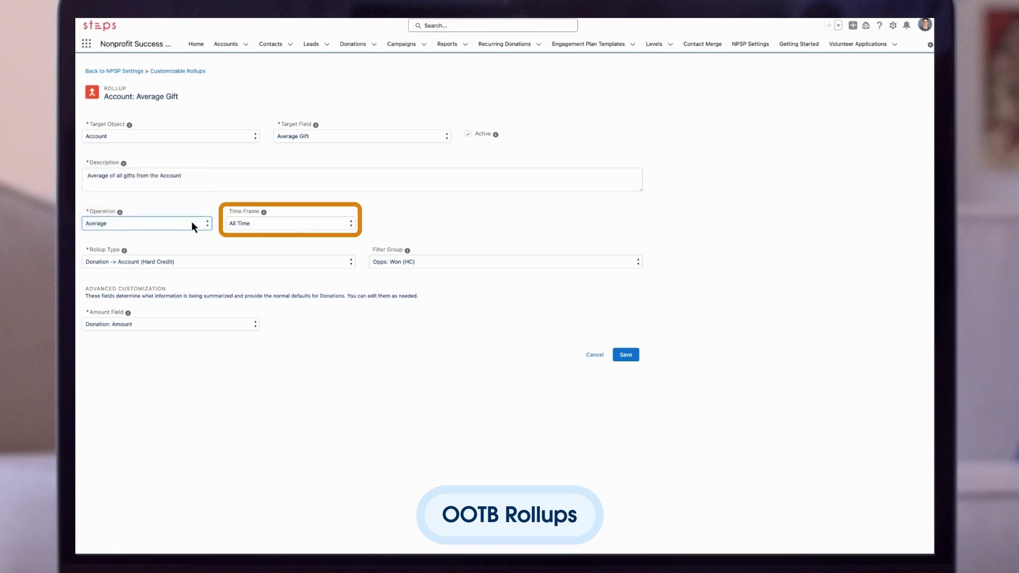
{"action": "left_click", "coordinate": [301, 220]}
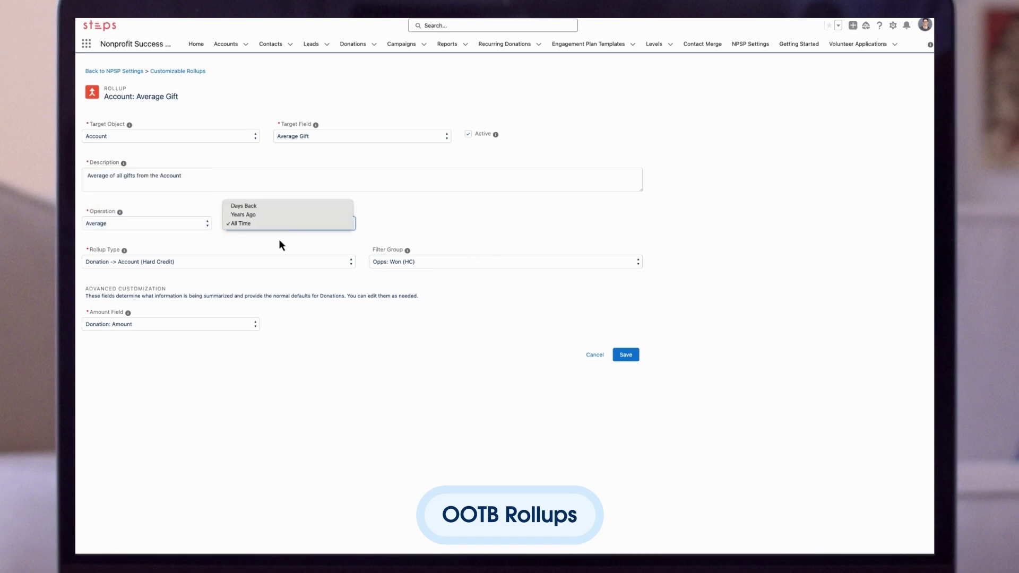
{"action": "left_click", "coordinate": [276, 228]}
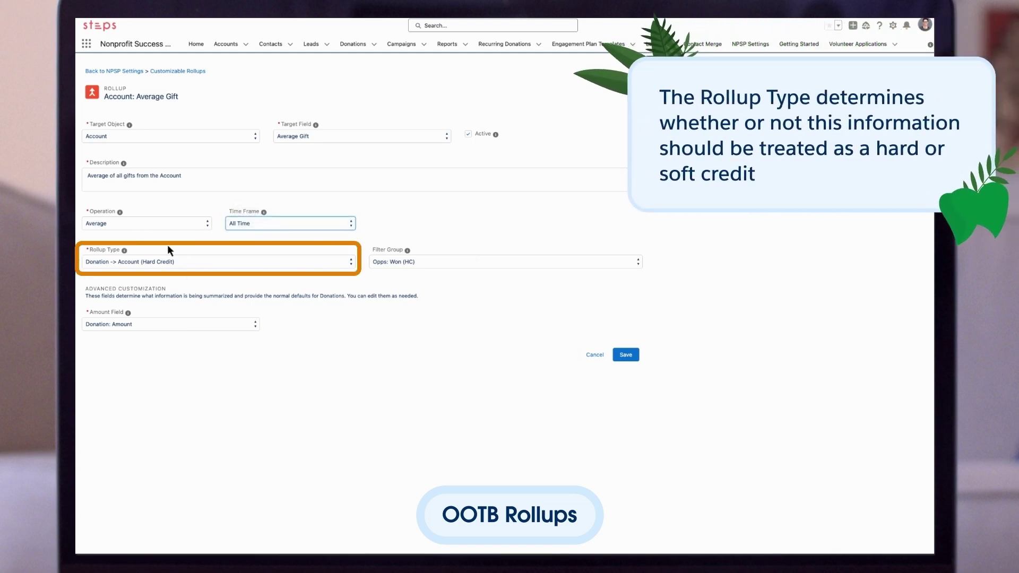
{"action": "left_click", "coordinate": [210, 266]}
{"action": "left_click", "coordinate": [212, 266]}
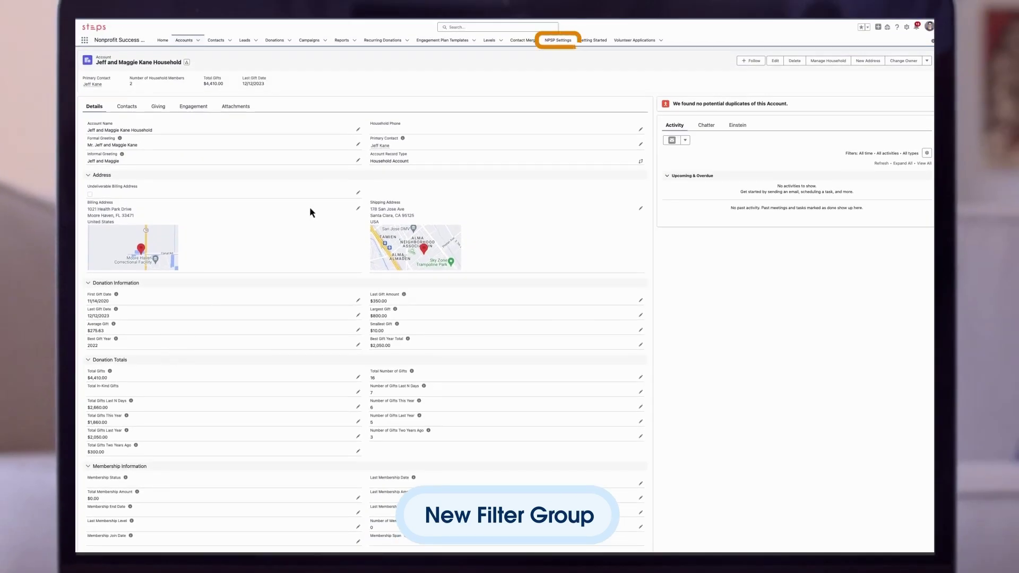
From NPSP Settings > Donations > Customizable Rollups, view the filter groups and start a New Filter Group.
{"action": "left_click", "coordinate": [562, 42]}
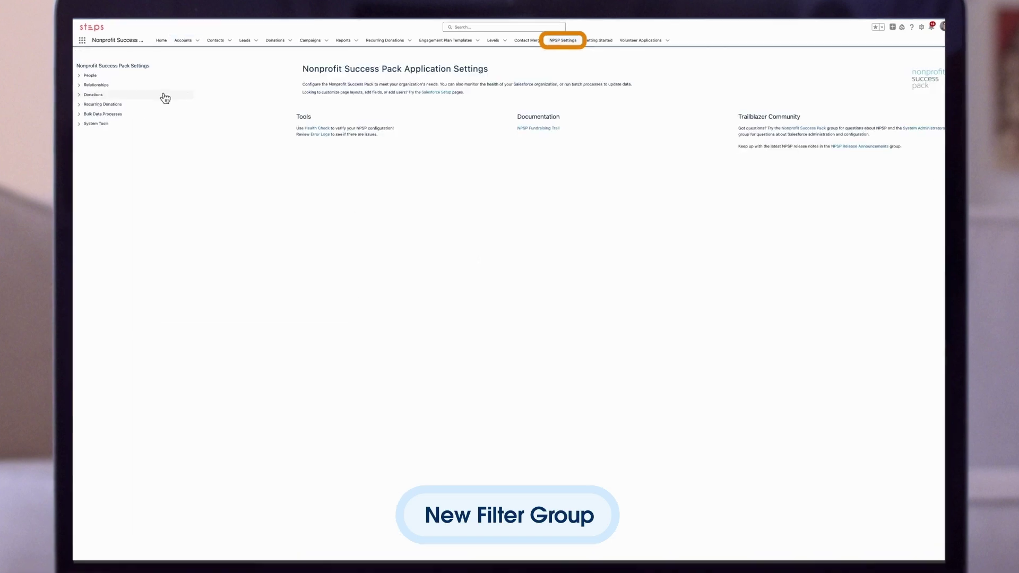
{"action": "left_click", "coordinate": [11, 123]}
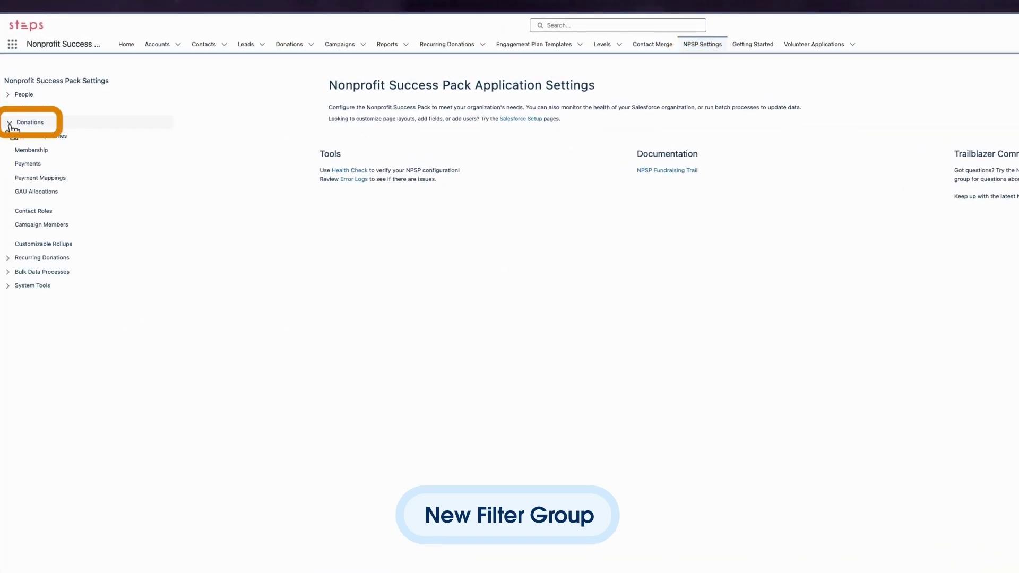
{"action": "left_click", "coordinate": [34, 245]}
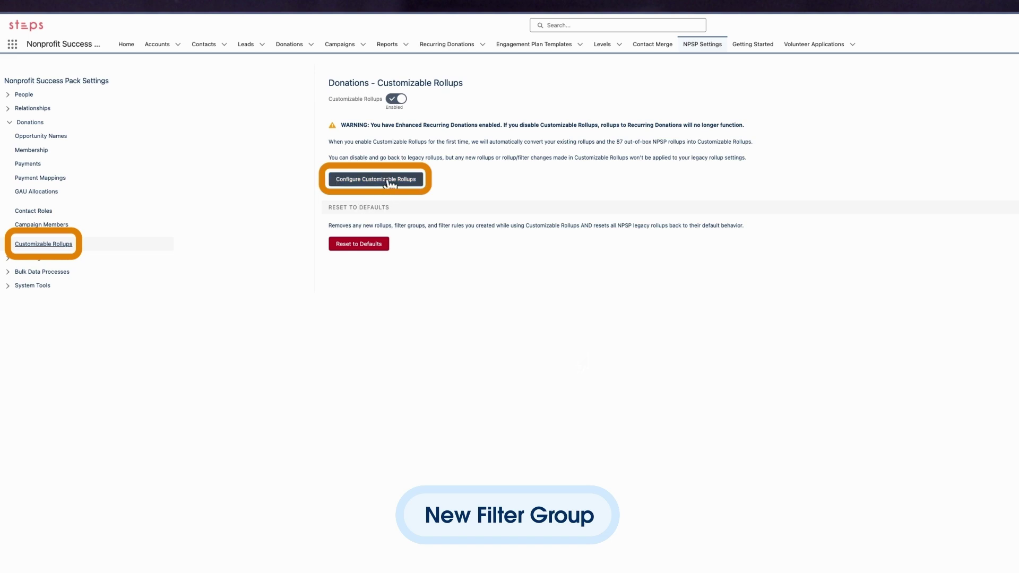
{"action": "left_click", "coordinate": [387, 181]}
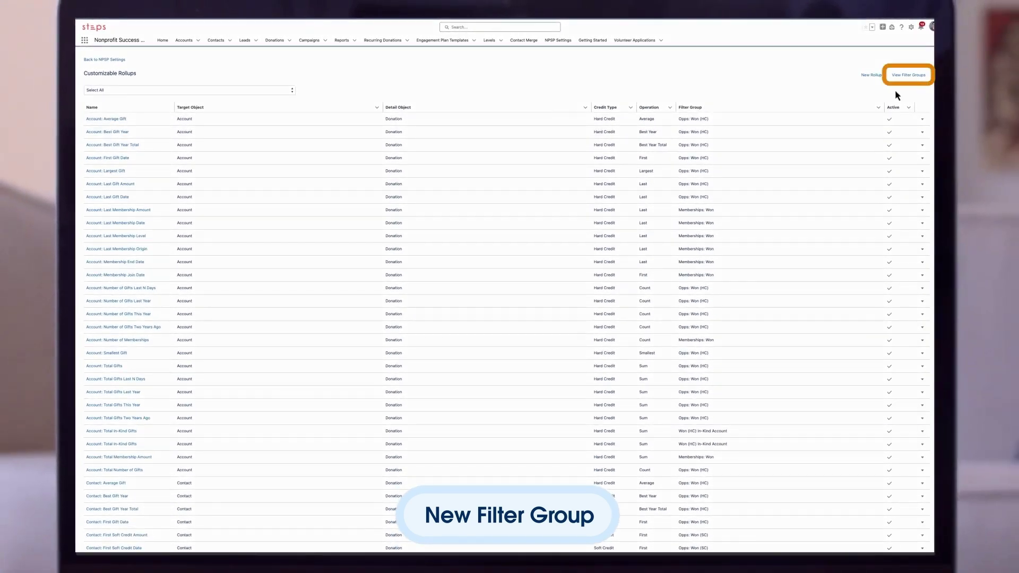
{"action": "left_click", "coordinate": [925, 70]}
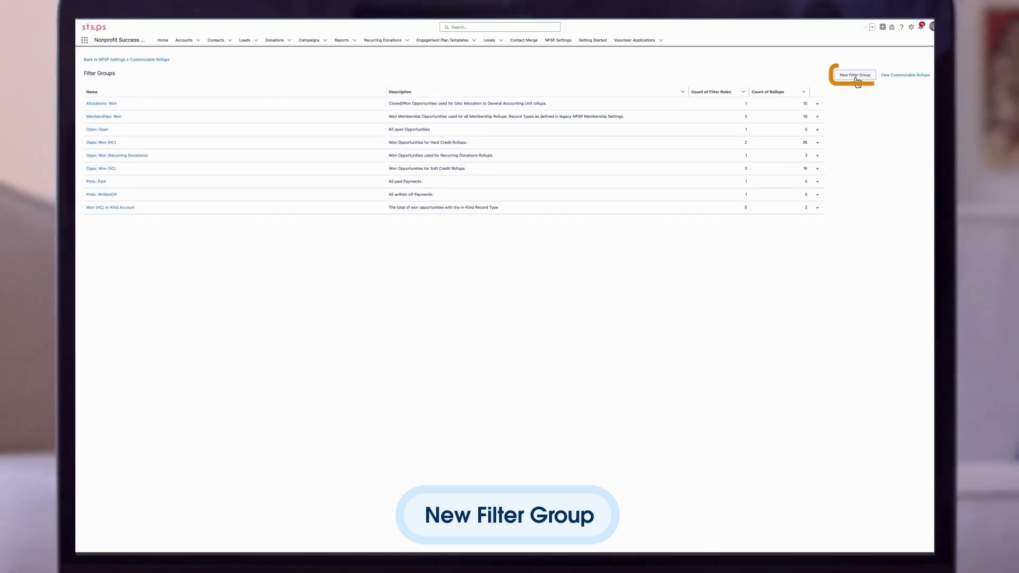
{"action": "left_click", "coordinate": [855, 75]}
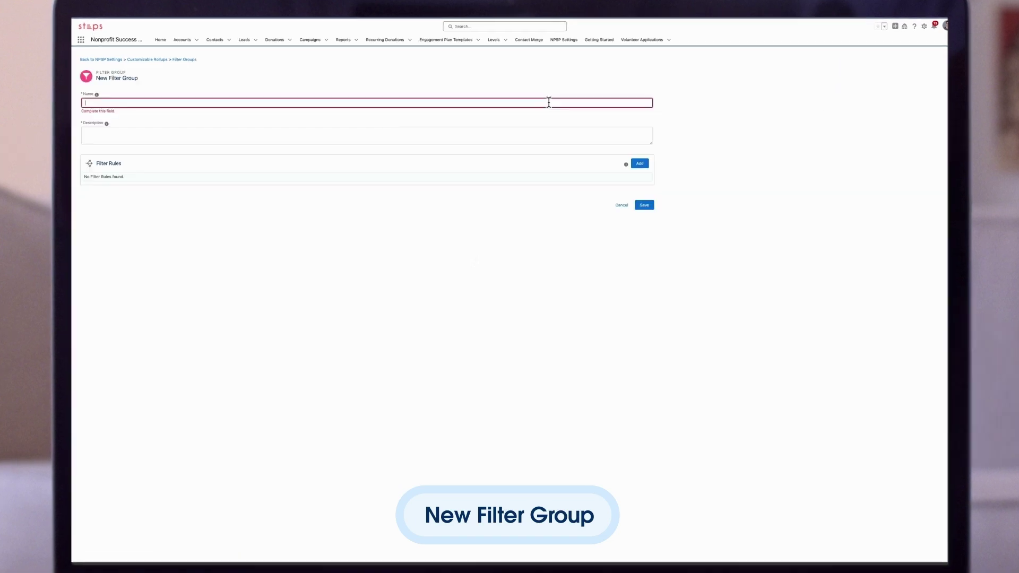
Name the filter group 'Won (HC) In-Kind Account' with description 'The total of won opportunities with the In-Kind Record Type'.
{"action": "type", "text": "Won (HC) In-Kind Account"}
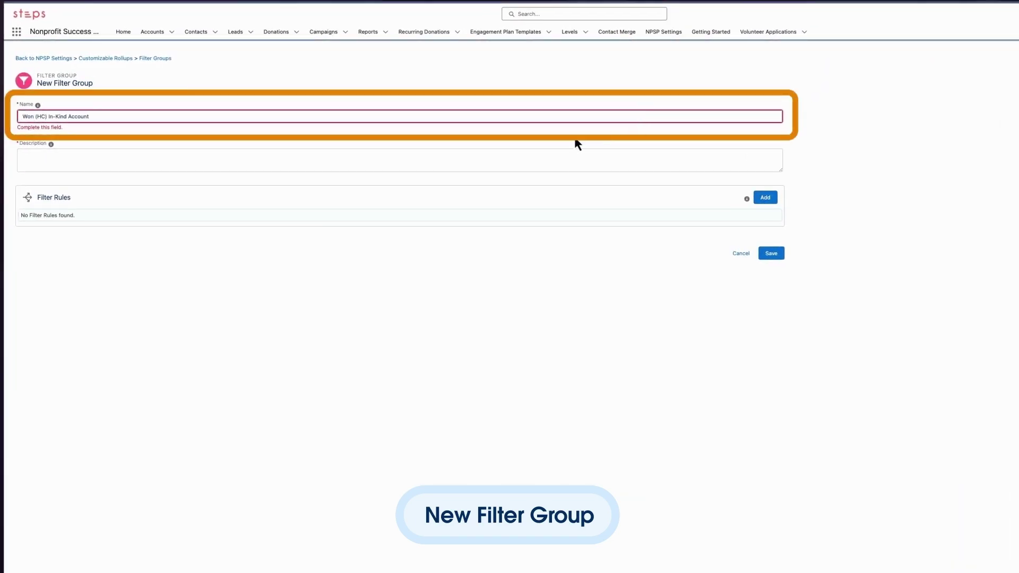
{"action": "left_click", "coordinate": [555, 154]}
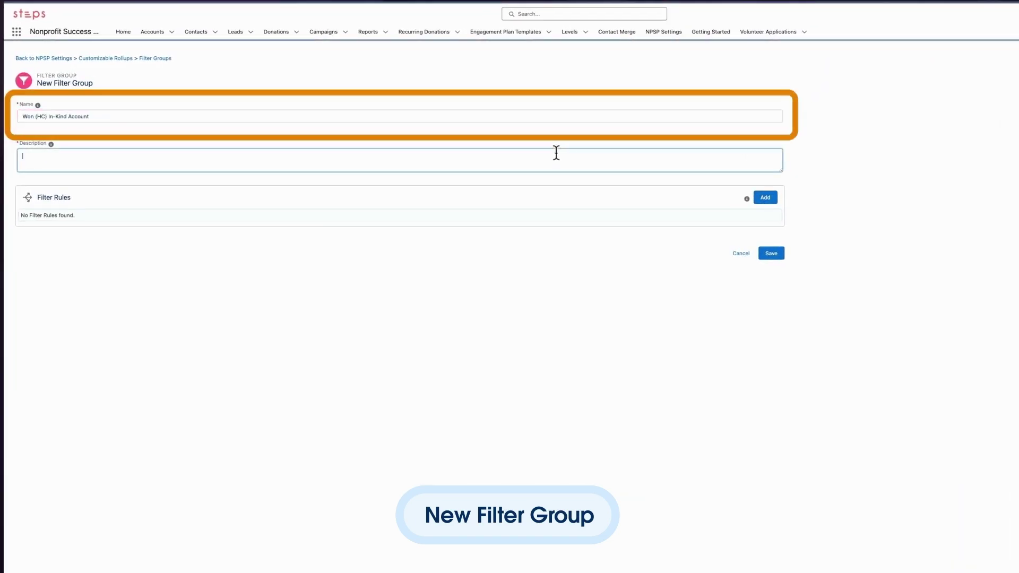
{"action": "type", "text": "The total of won opportunities with the In-Kind Record Type"}
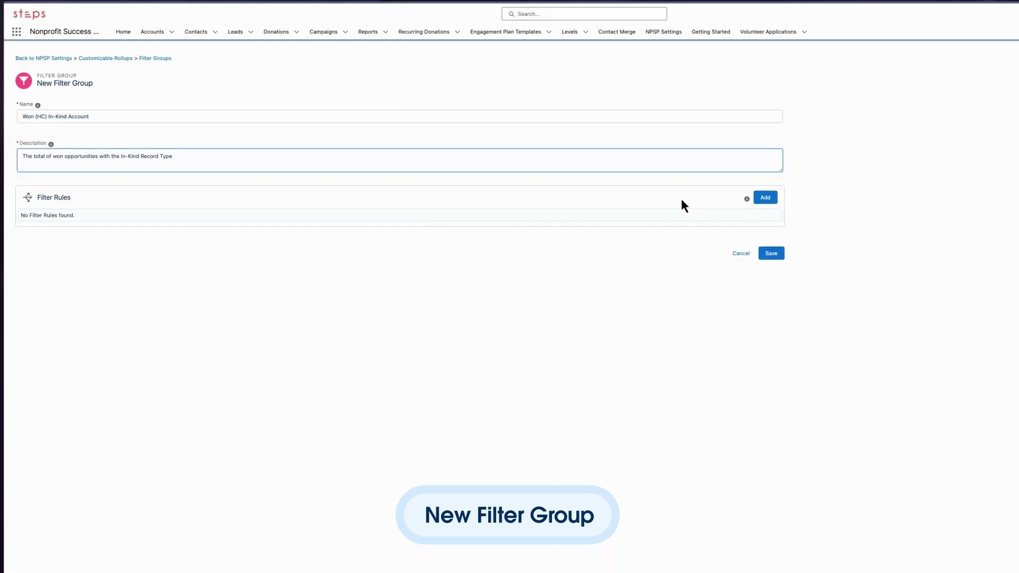
Add a filter rule where Donation Won equals True.
{"action": "left_click", "coordinate": [765, 198]}
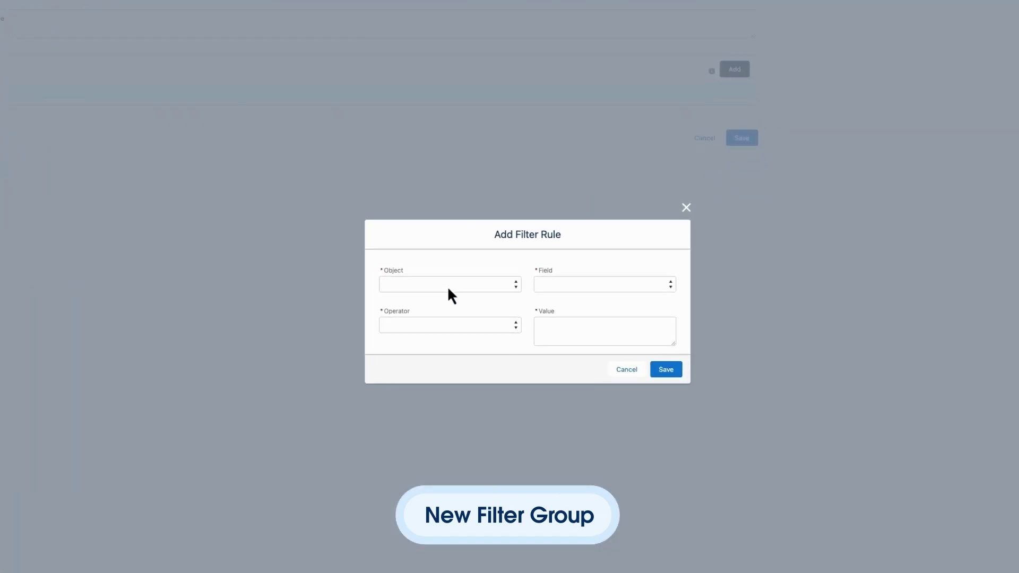
{"action": "left_click", "coordinate": [448, 286]}
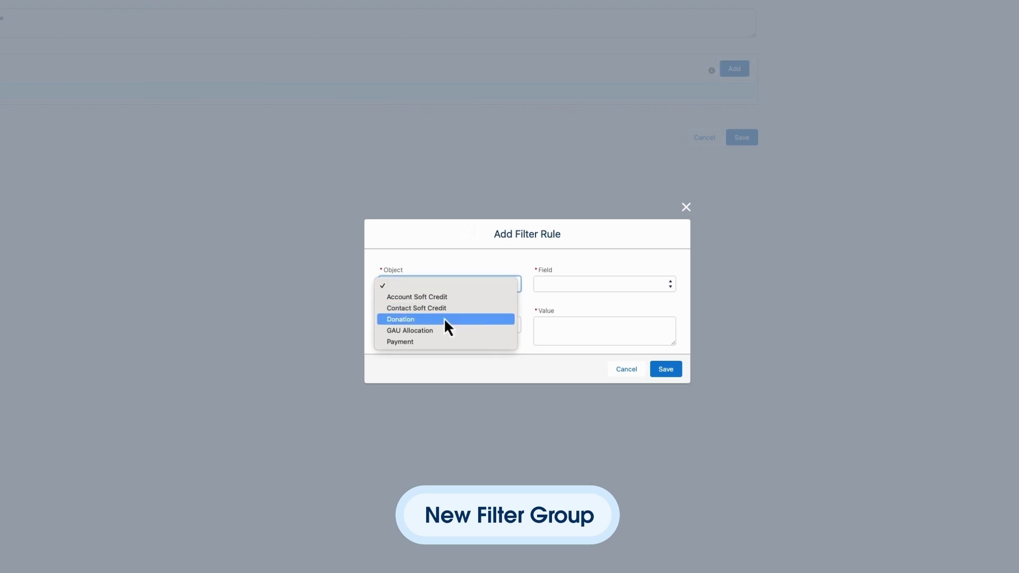
{"action": "left_click", "coordinate": [443, 318]}
{"action": "left_click", "coordinate": [554, 283]}
{"action": "scroll", "coordinate": [580, 419], "scroll_direction": "down", "scroll_amount": 15}
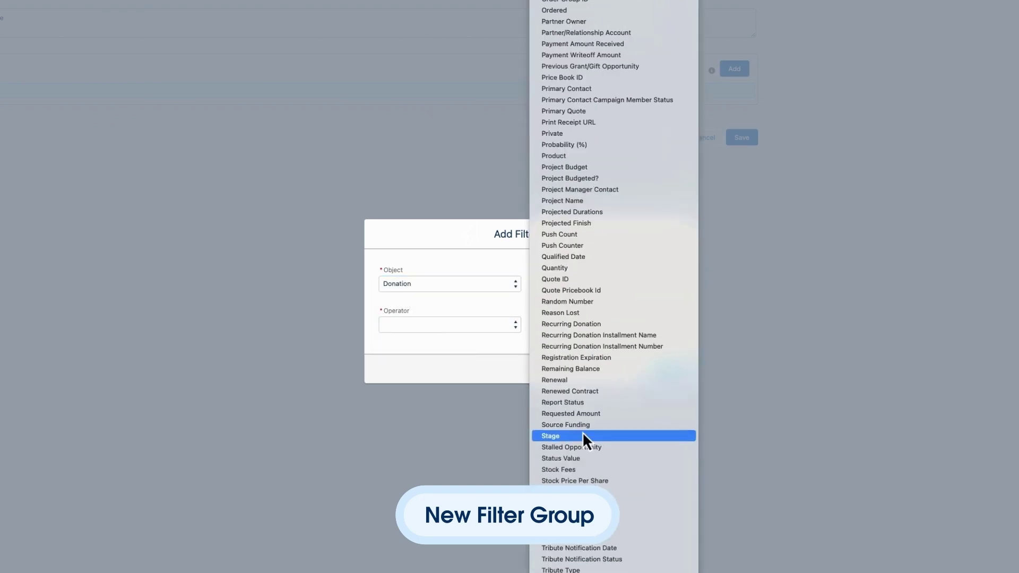
{"action": "key", "text": "w"}
{"action": "key", "text": "Return"}
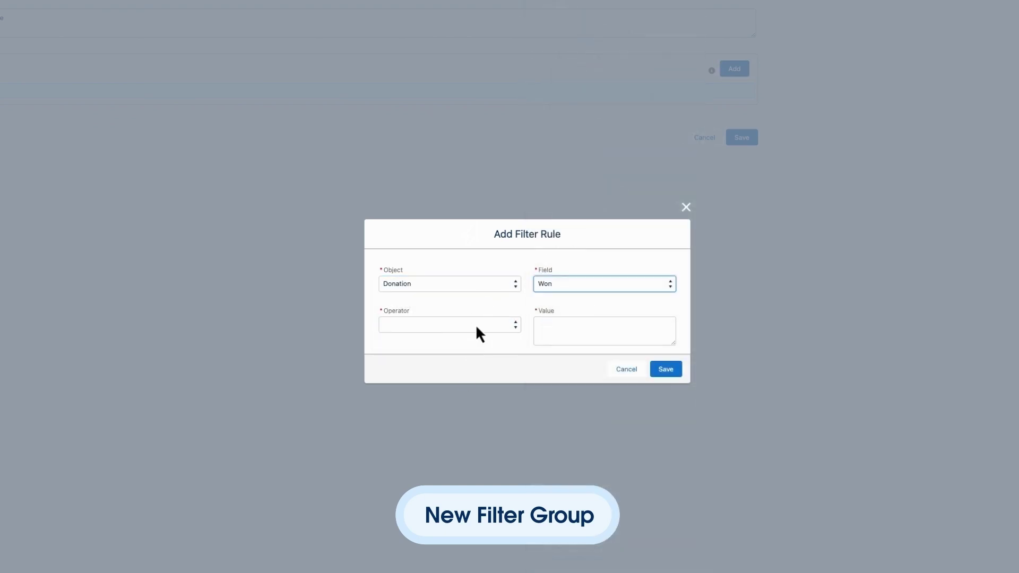
{"action": "left_click", "coordinate": [476, 325]}
{"action": "left_click", "coordinate": [472, 336]}
{"action": "left_click", "coordinate": [540, 329]}
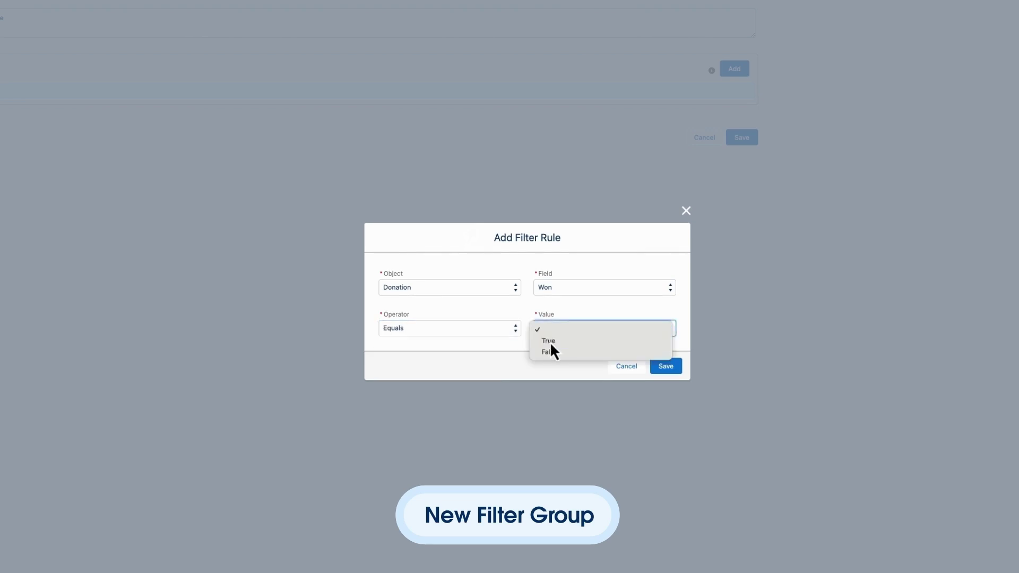
{"action": "left_click", "coordinate": [549, 340]}
{"action": "left_click", "coordinate": [666, 366]}
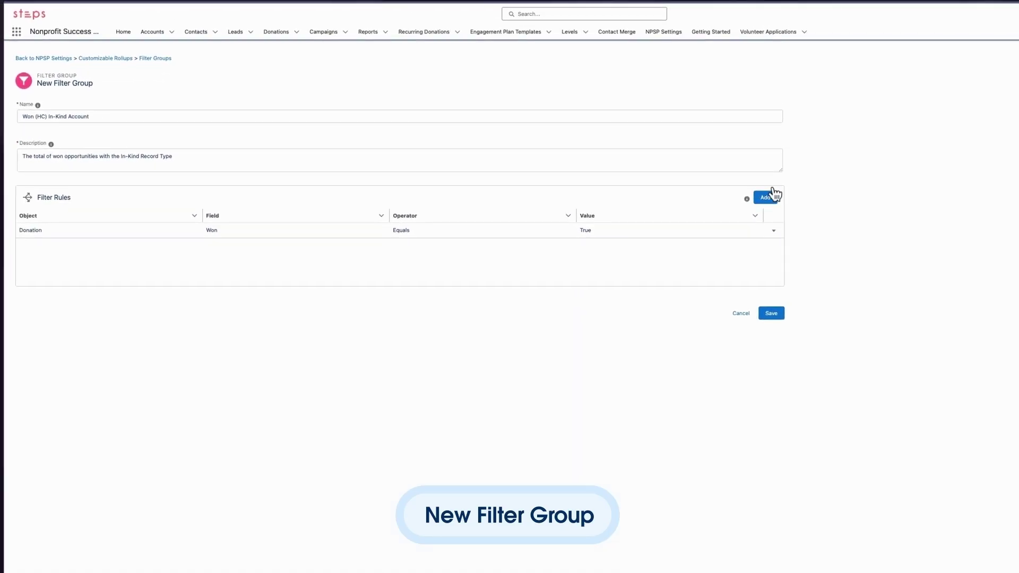
Add a Donation Record Type equals In Kind rule and save the filter group.
{"action": "left_click", "coordinate": [772, 196]}
{"action": "left_click", "coordinate": [584, 371]}
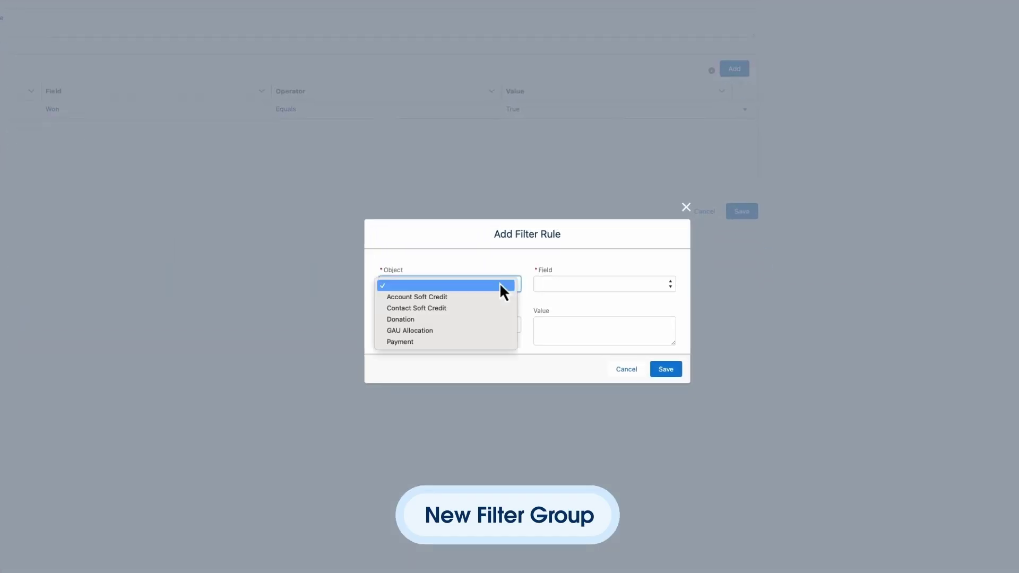
{"action": "left_click", "coordinate": [494, 319]}
{"action": "left_click", "coordinate": [566, 285]}
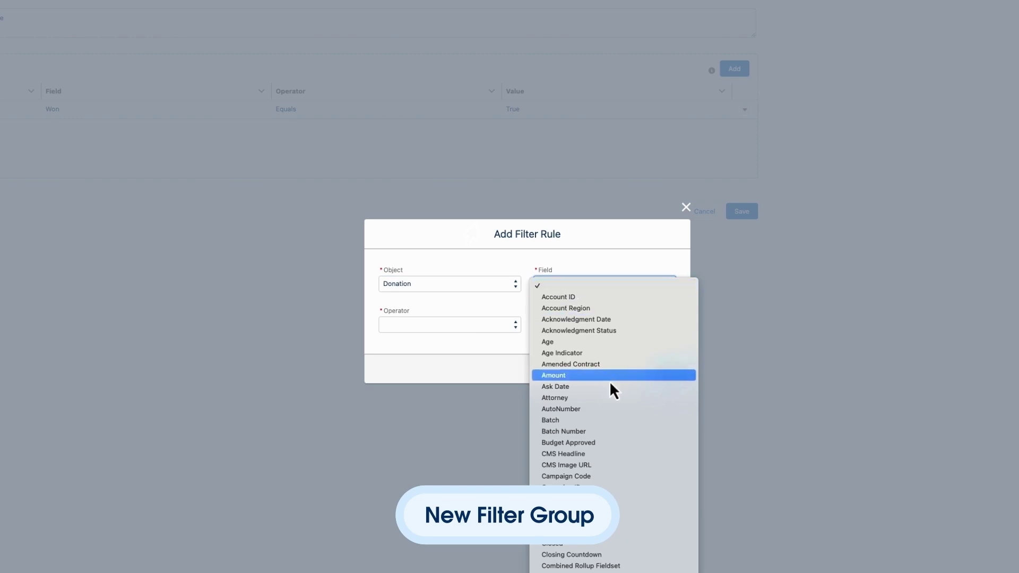
{"action": "scroll", "coordinate": [610, 384], "scroll_direction": "down", "scroll_amount": 10}
{"action": "left_click", "coordinate": [580, 548]}
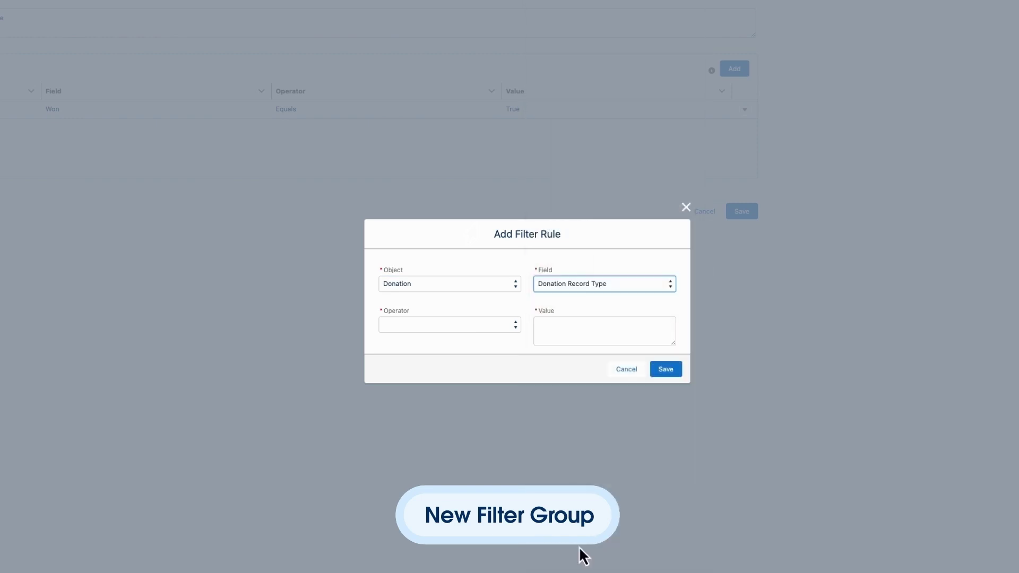
{"action": "left_click", "coordinate": [462, 329]}
{"action": "left_click", "coordinate": [460, 338]}
{"action": "left_click", "coordinate": [555, 329]}
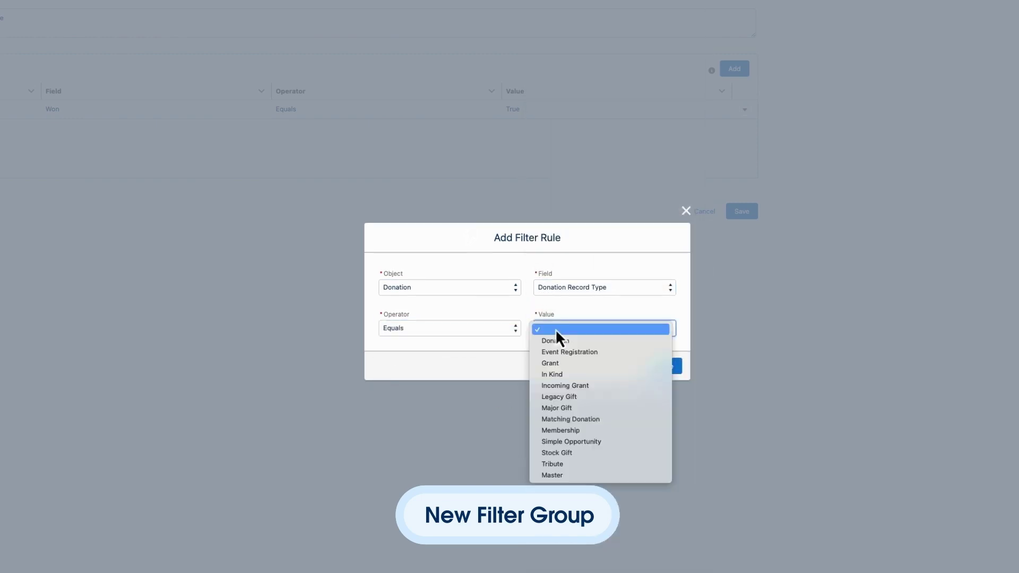
{"action": "left_click", "coordinate": [561, 375]}
{"action": "left_click", "coordinate": [658, 366]}
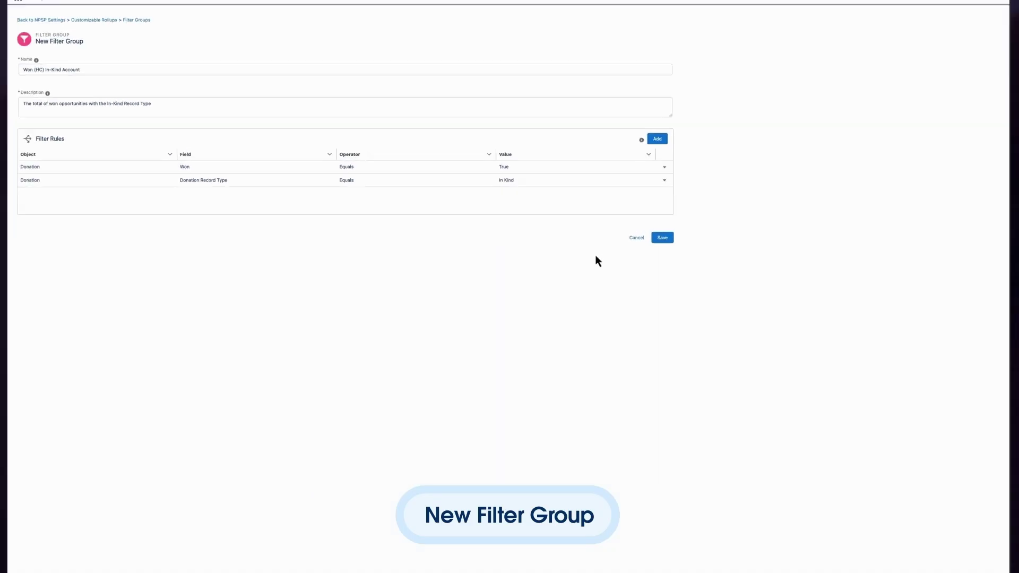
{"action": "left_click", "coordinate": [645, 249]}
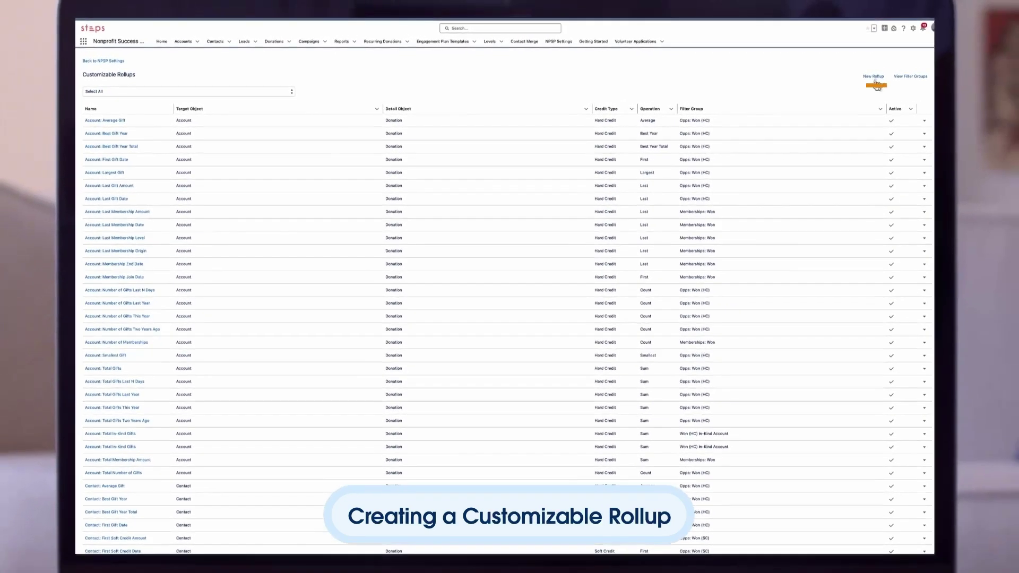
Create a New Rollup with Account as target object and Total In-Kind Gifts as target field.
{"action": "left_click", "coordinate": [875, 78]}
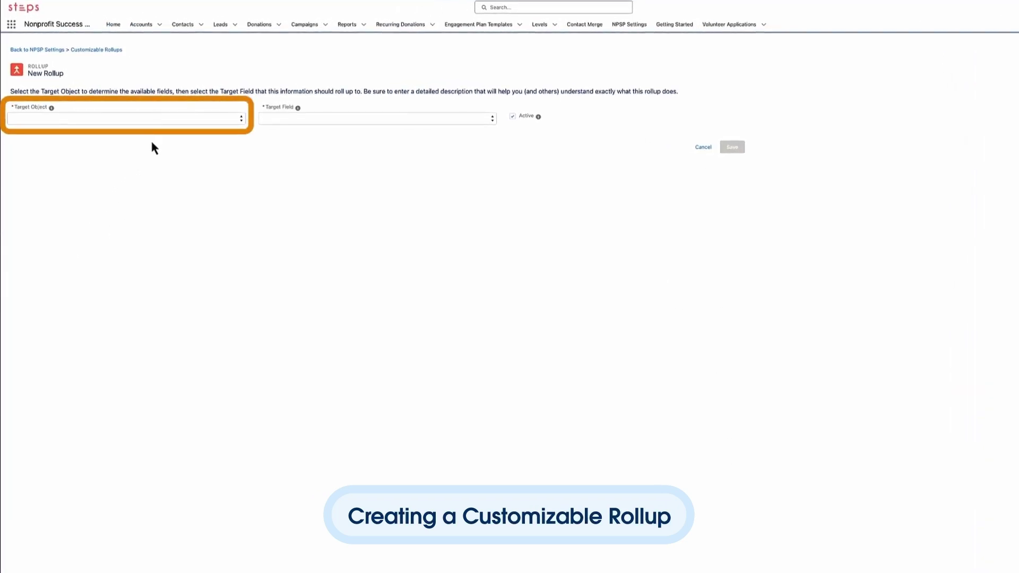
{"action": "left_click", "coordinate": [147, 127]}
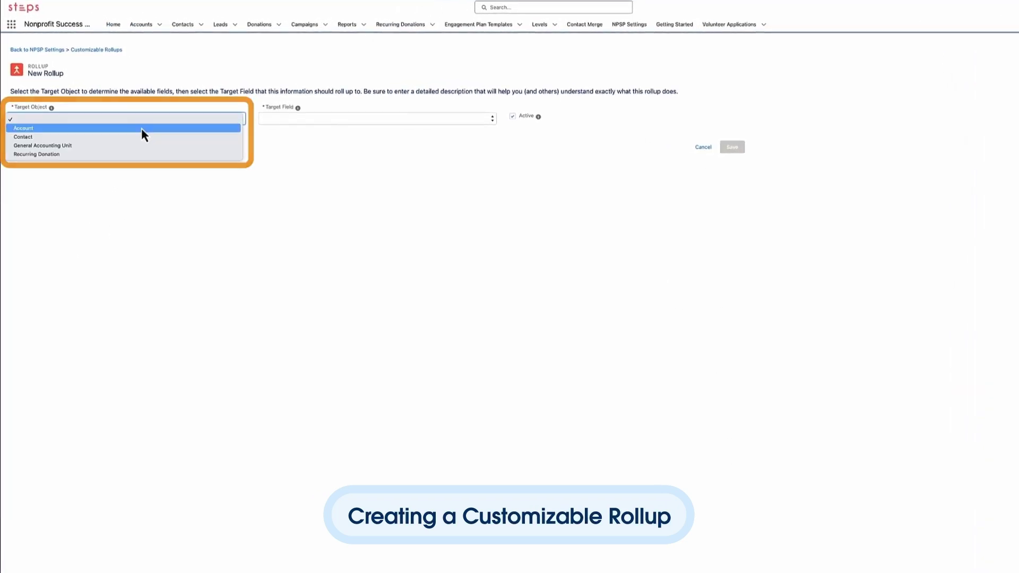
{"action": "left_click", "coordinate": [142, 134]}
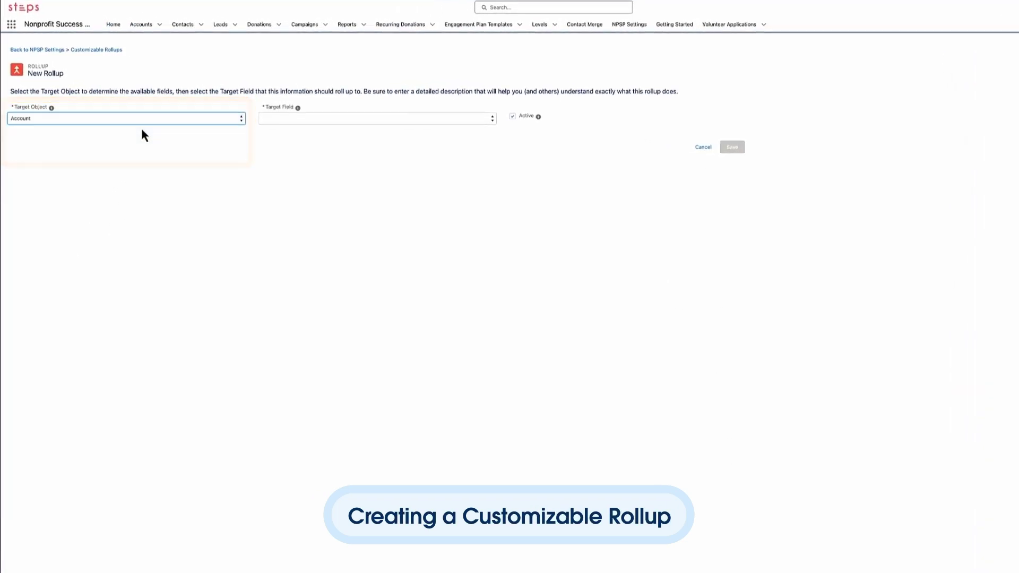
{"action": "left_click", "coordinate": [292, 124]}
{"action": "scroll", "coordinate": [343, 353], "scroll_direction": "down", "scroll_amount": 15}
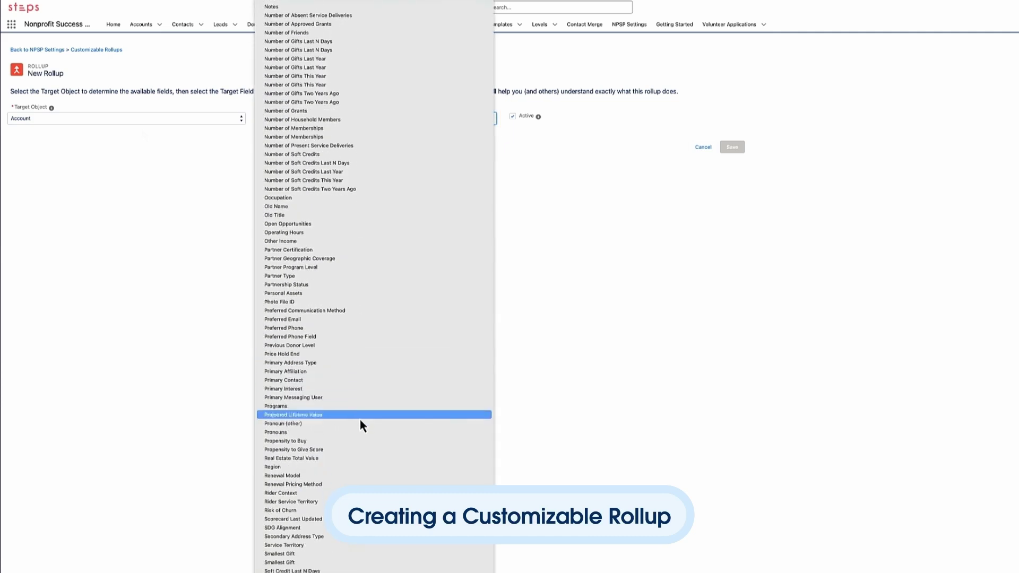
{"action": "left_click", "coordinate": [356, 552]}
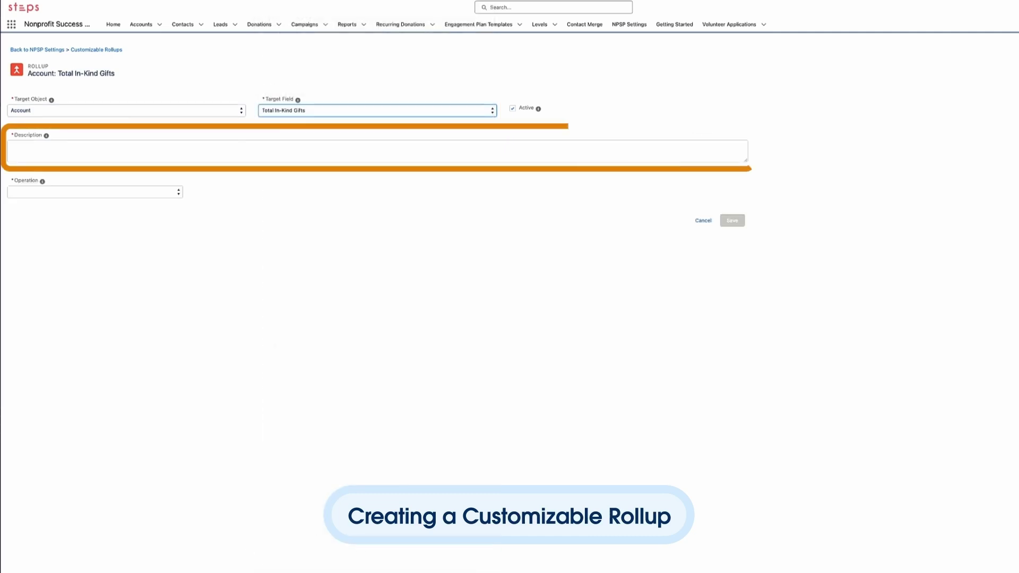
Describe the rollup as 'Calculates total in-kind gifts for all time related to account hard credit', Sum over All Time.
{"action": "left_click", "coordinate": [707, 148]}
{"action": "type", "text": "Calculates total in-kind gifts for all time related to account hard credit"}
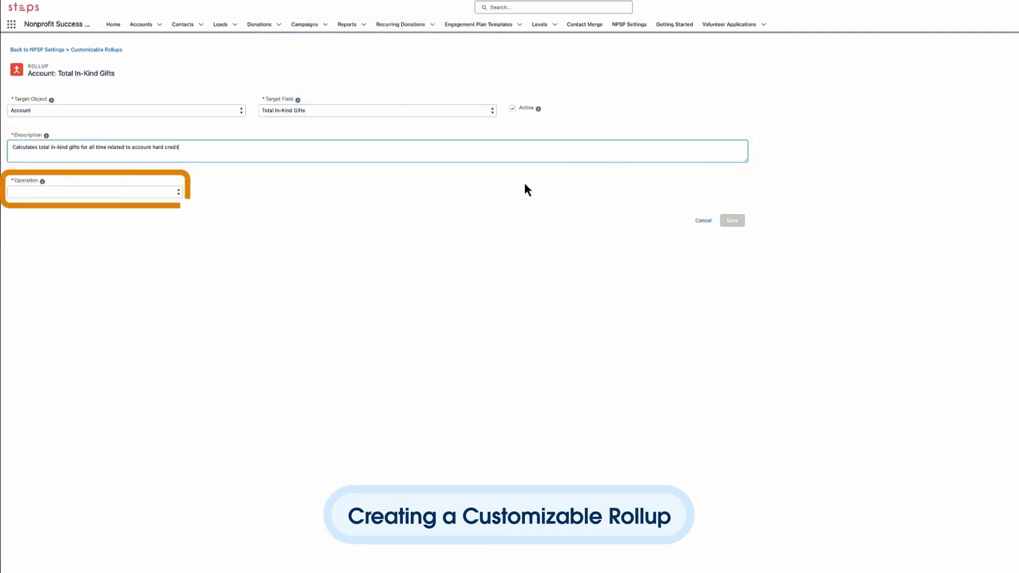
{"action": "left_click", "coordinate": [166, 194]}
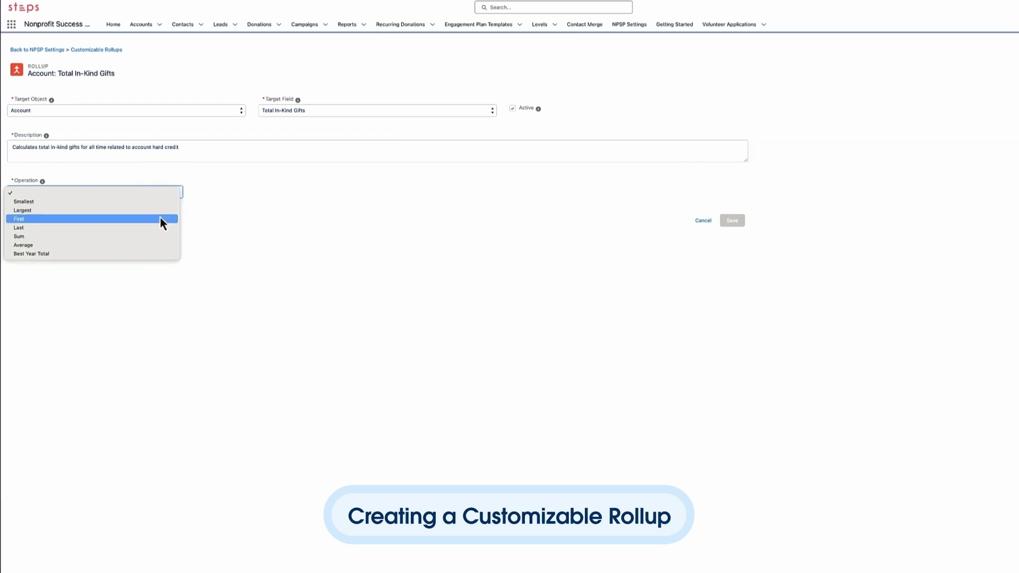
{"action": "left_click", "coordinate": [160, 236]}
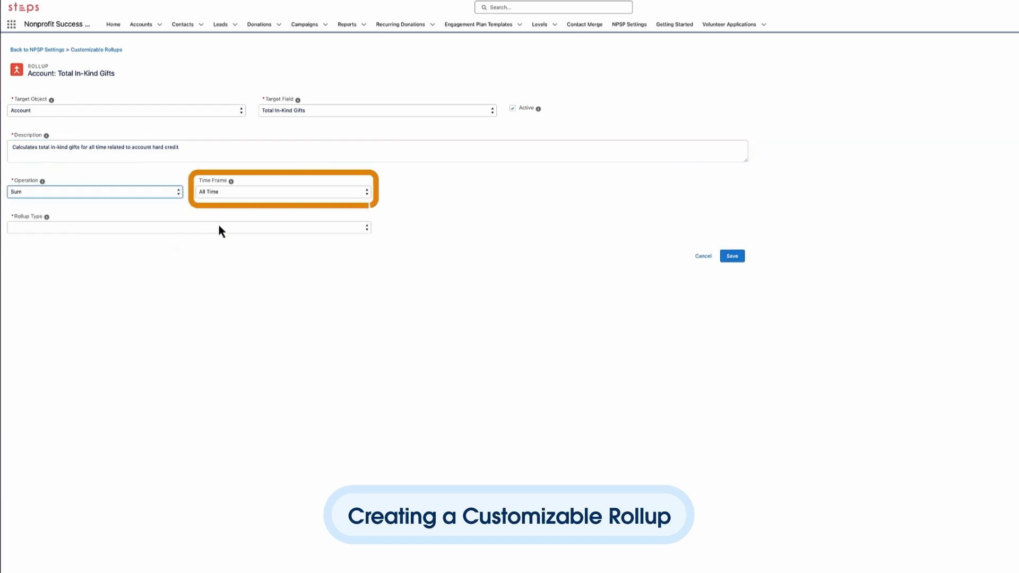
{"action": "left_click", "coordinate": [296, 194]}
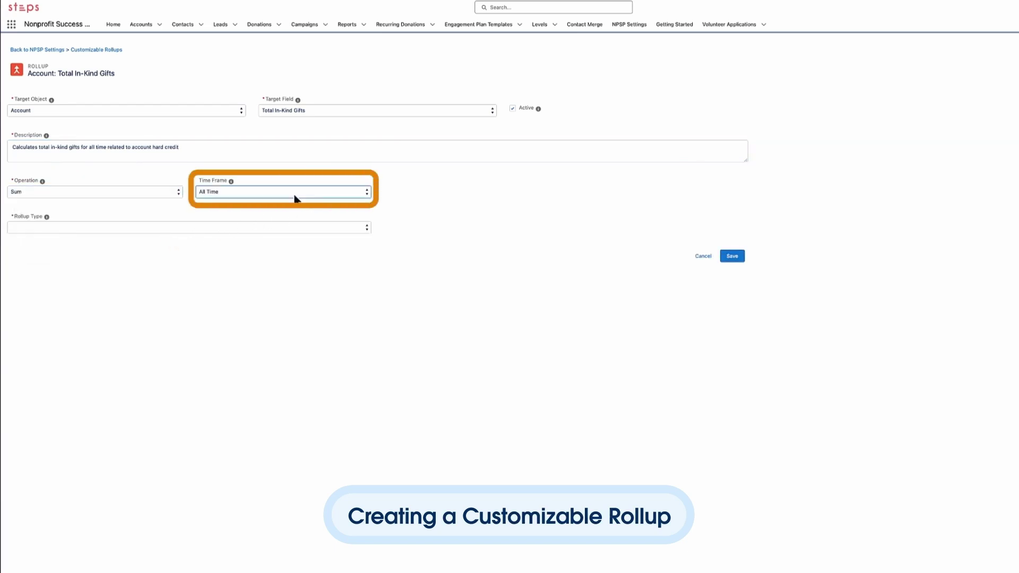
Roll up Donation -> Account (Hard Credit) using the Won (HC) In-Kind Account filter group and Donation: Amount.
{"action": "left_click", "coordinate": [264, 233]}
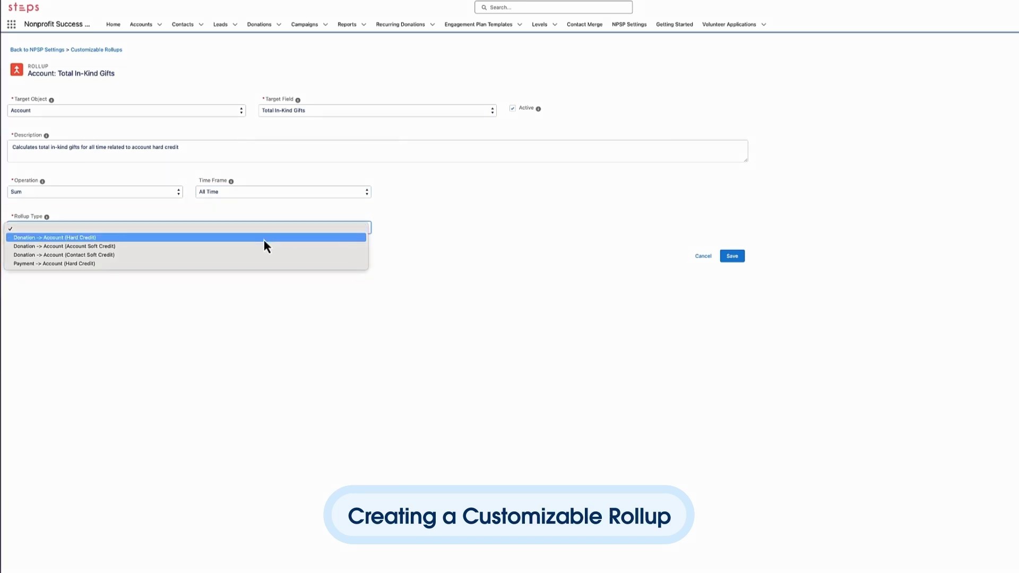
{"action": "left_click", "coordinate": [264, 239]}
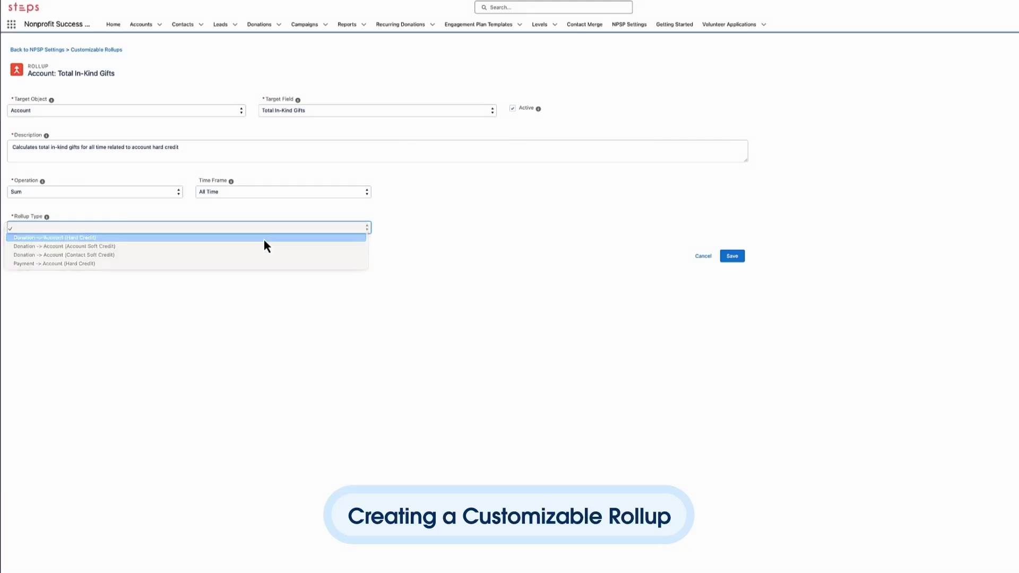
{"action": "left_click", "coordinate": [446, 229]}
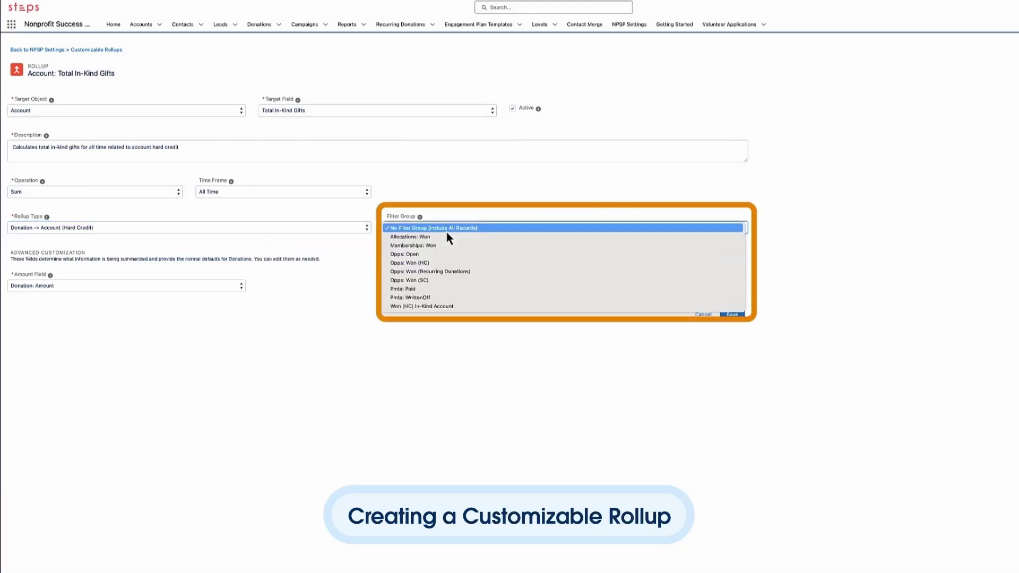
{"action": "left_click", "coordinate": [457, 307]}
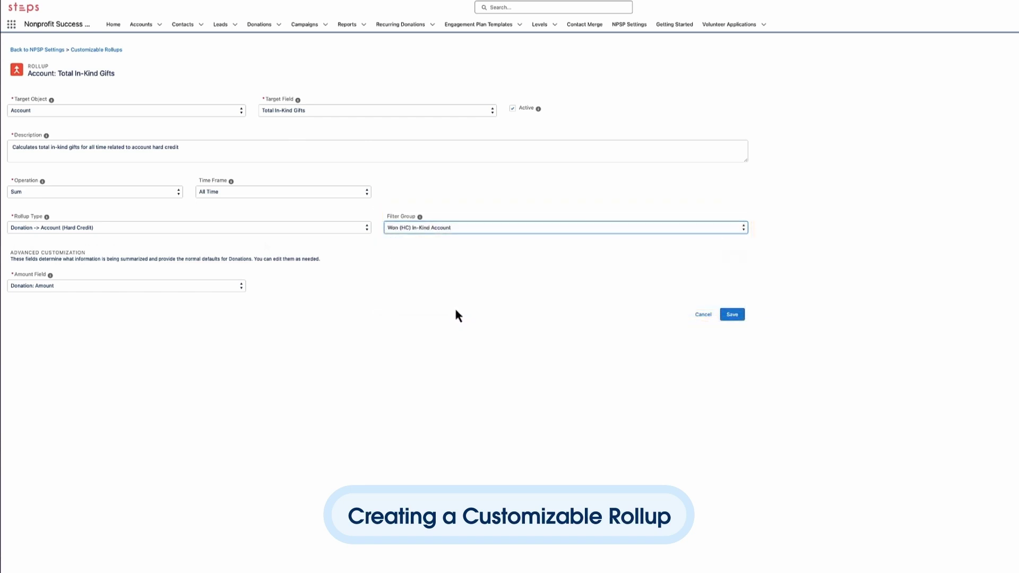
{"action": "left_click", "coordinate": [200, 290]}
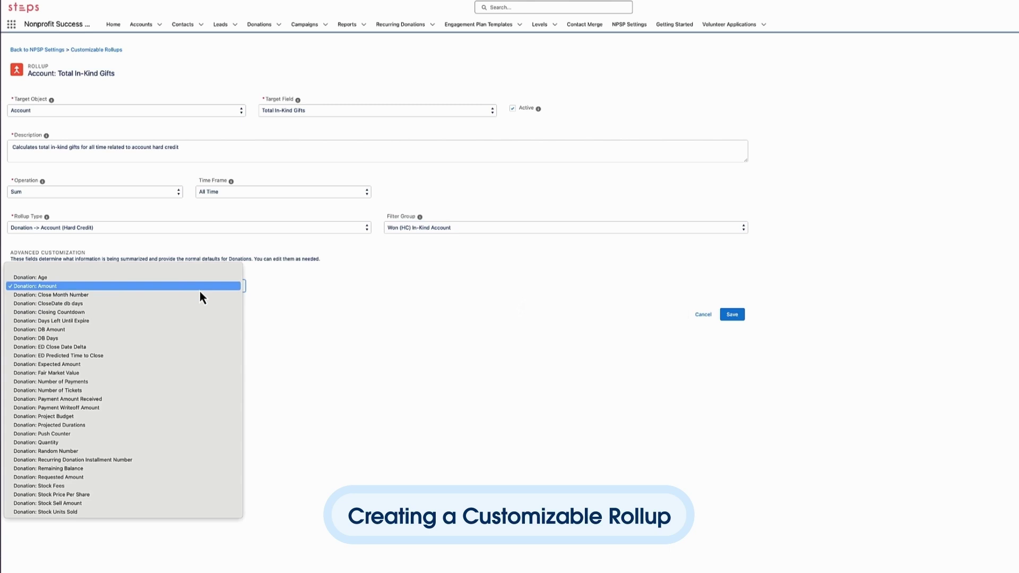
{"action": "left_click", "coordinate": [200, 291]}
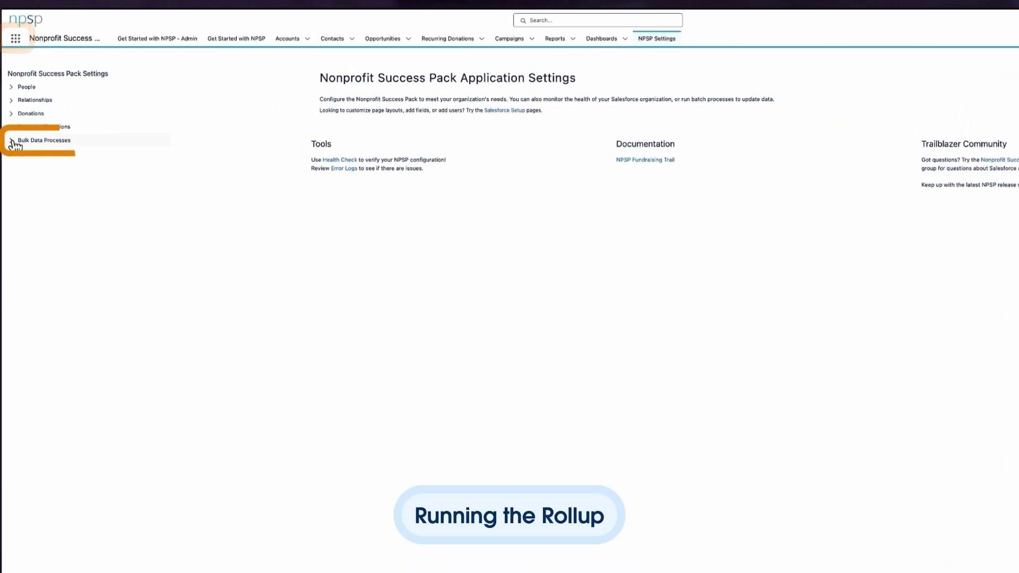
Run the Rollup Donations Batch from Bulk Data Processes in NPSP Settings.
{"action": "left_click", "coordinate": [14, 141]}
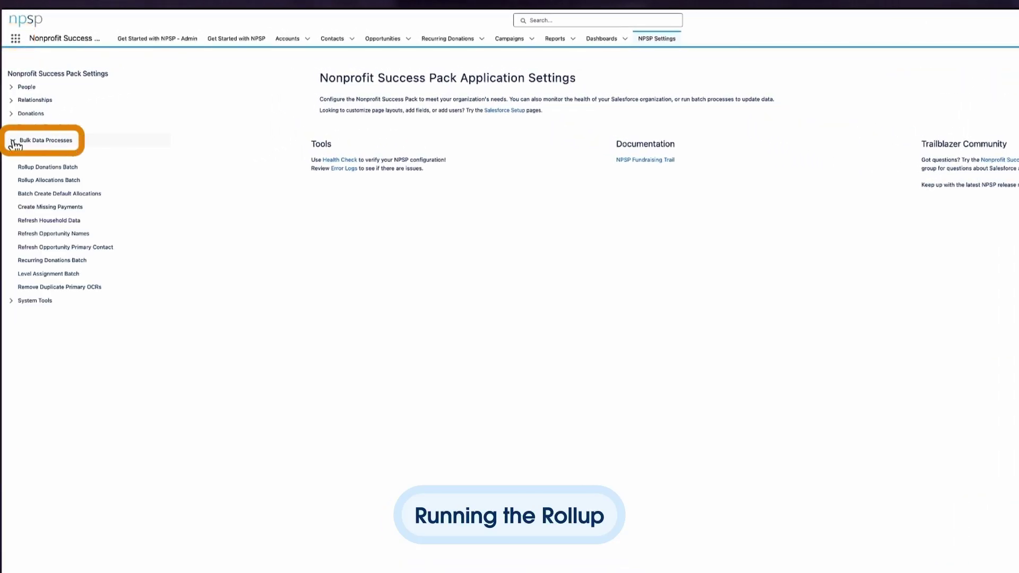
{"action": "left_click", "coordinate": [25, 168]}
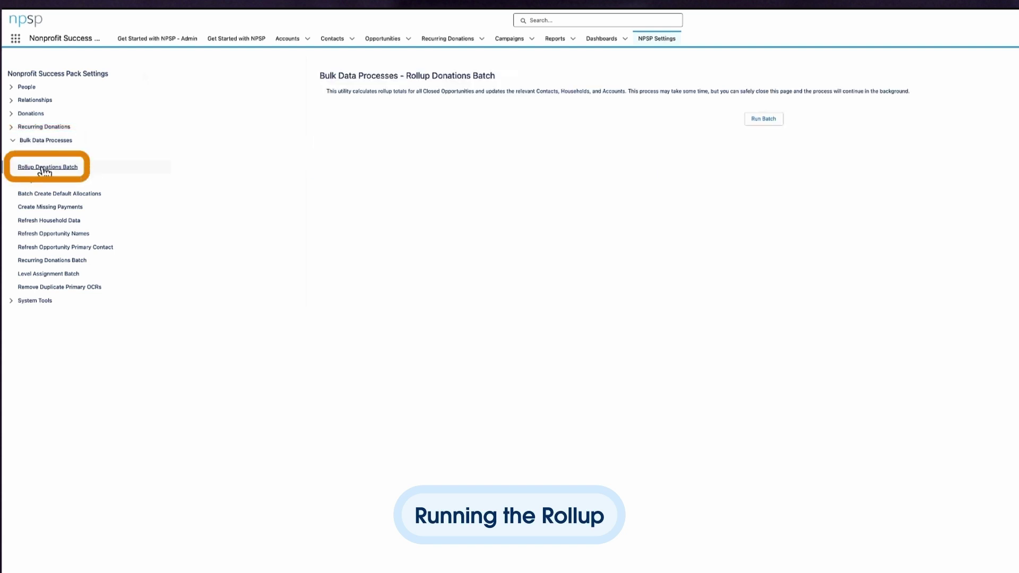
{"action": "left_click", "coordinate": [776, 122]}
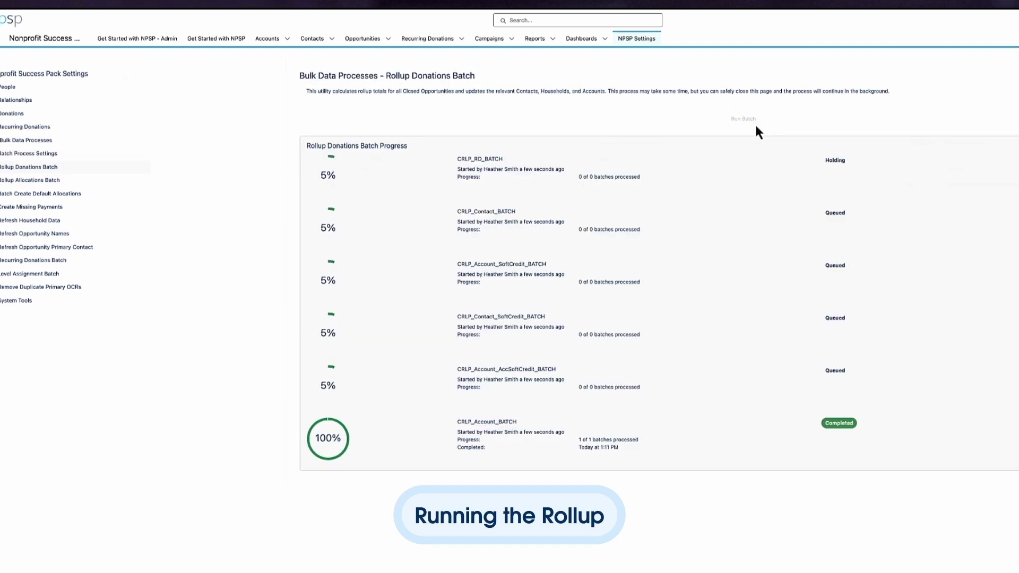